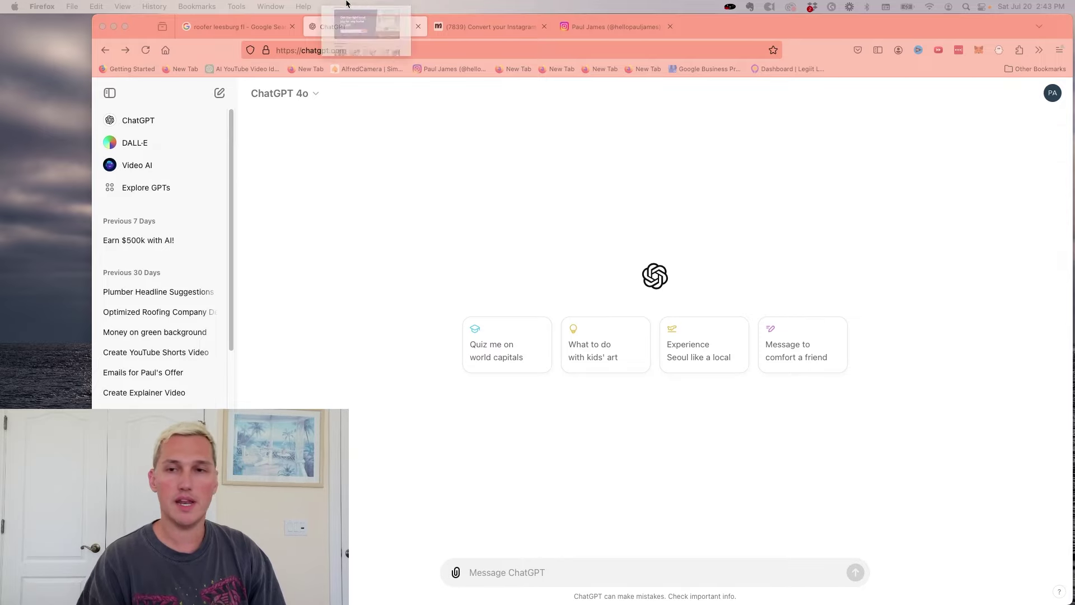
- Bring up HomeAdvisor's home page and scroll its categories down to Most Popular Projects, including Roofing & Gutters
{"action": "left_click_drag", "start_coordinate": [410, 3], "coordinate": [520, 36]}
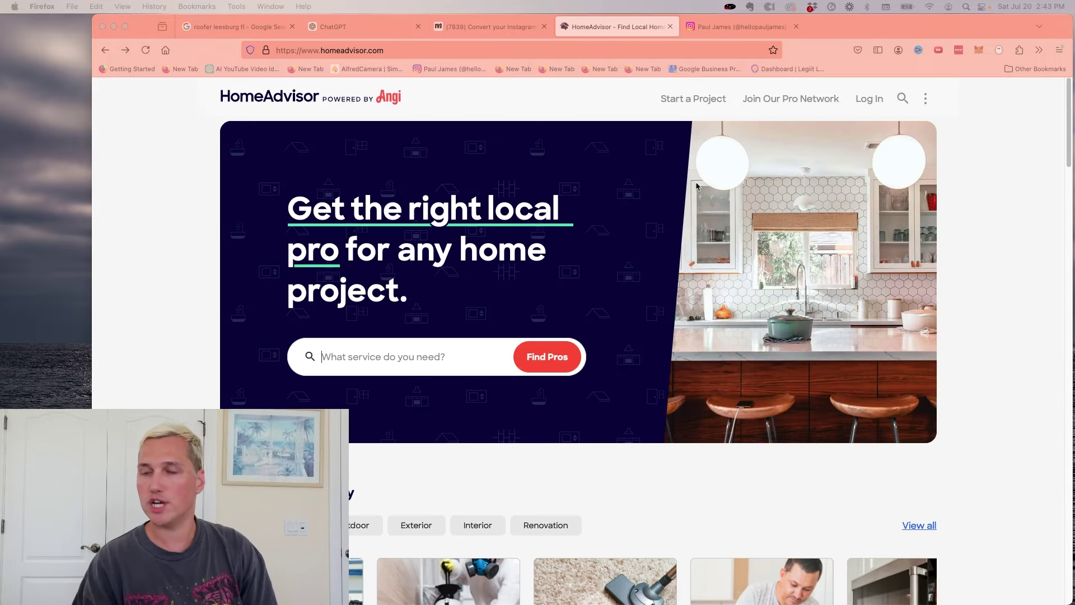
{"action": "scroll", "coordinate": [737, 189], "scroll_direction": "down", "scroll_amount": 3}
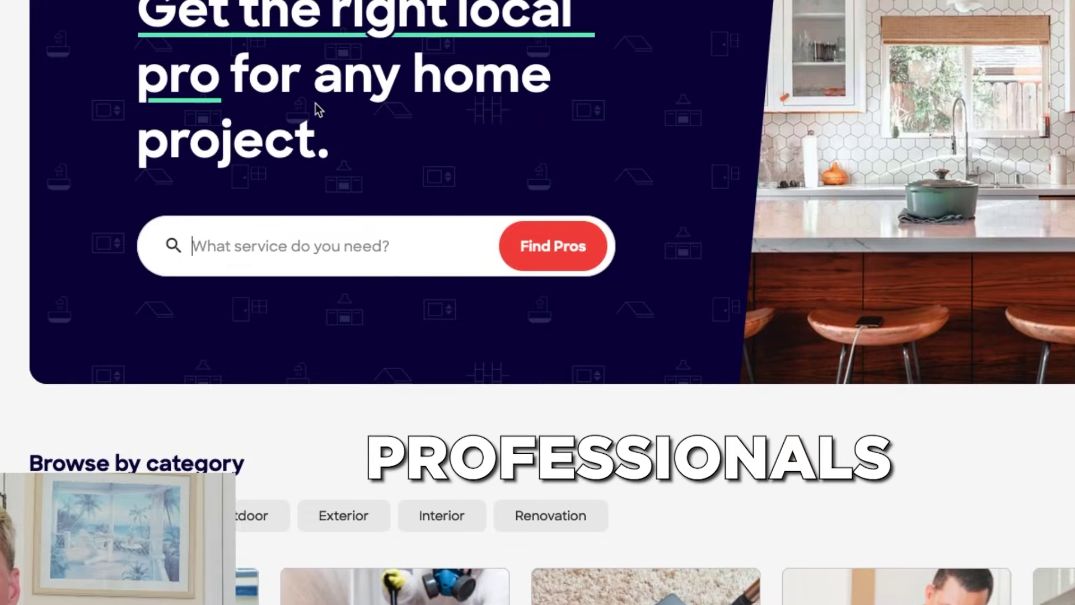
{"action": "scroll", "coordinate": [487, 263], "scroll_direction": "down", "scroll_amount": 5}
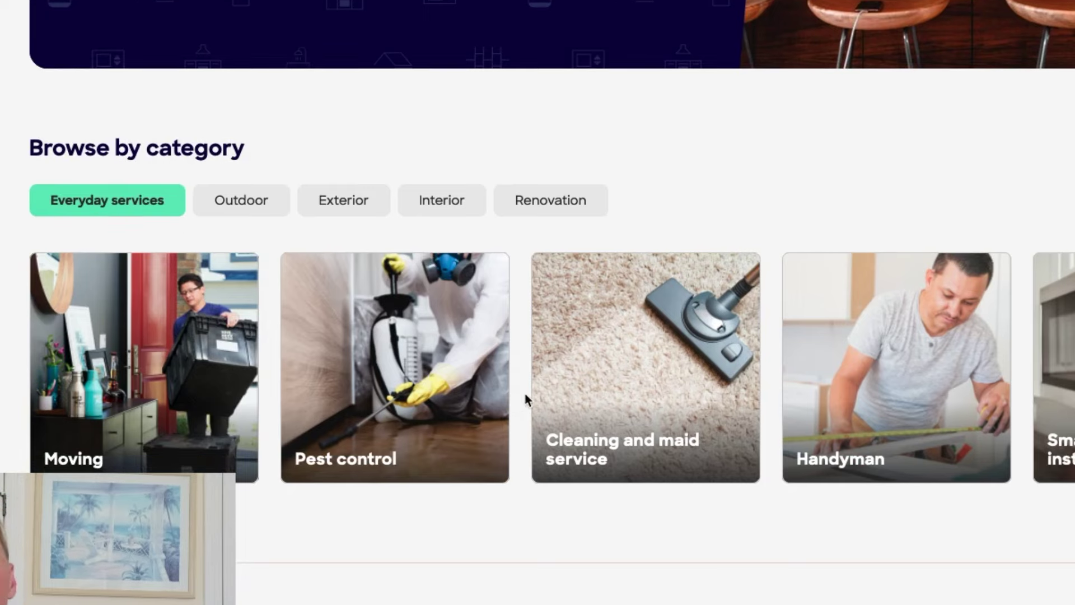
{"action": "scroll", "coordinate": [125, 271], "scroll_direction": "down", "scroll_amount": 7}
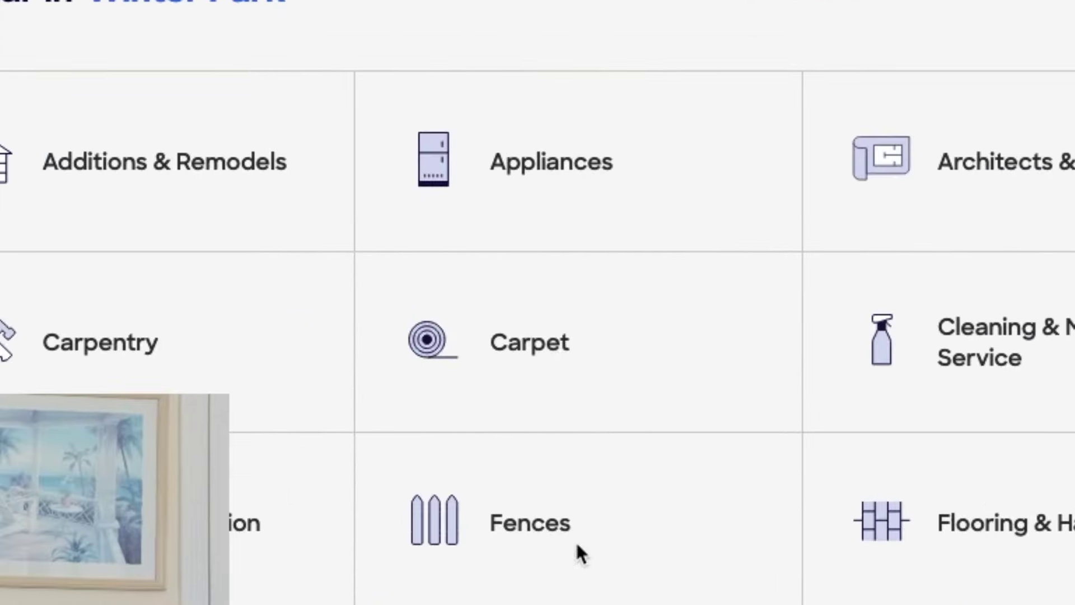
{"action": "scroll", "coordinate": [943, 451], "scroll_direction": "up", "scroll_amount": 15}
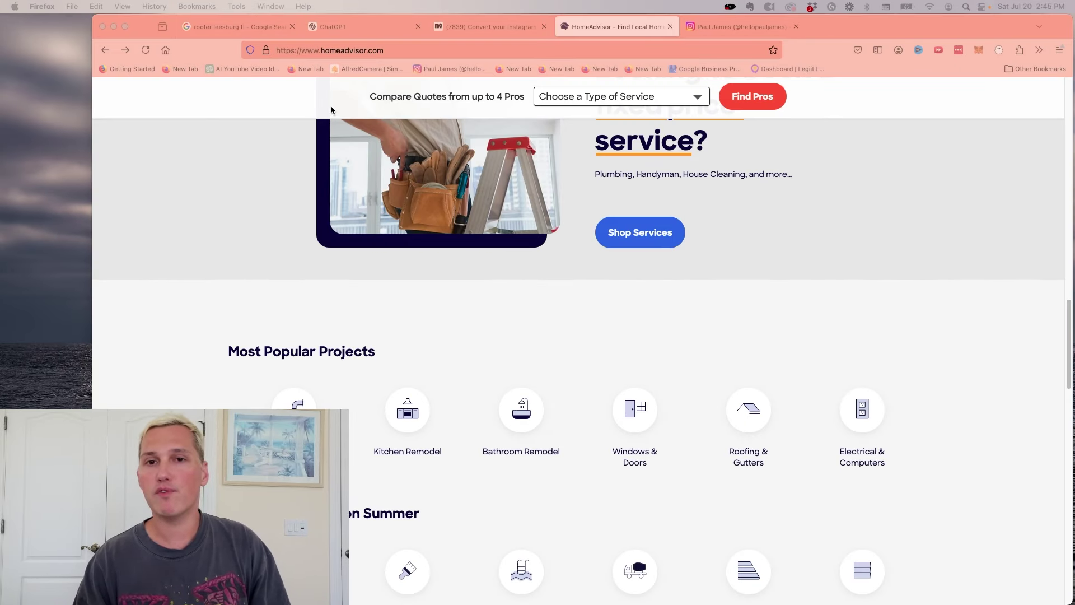
- Return to the Google results for 'roofer leesburg fl' and check the query's search suggestions
{"action": "left_click", "coordinate": [257, 28]}
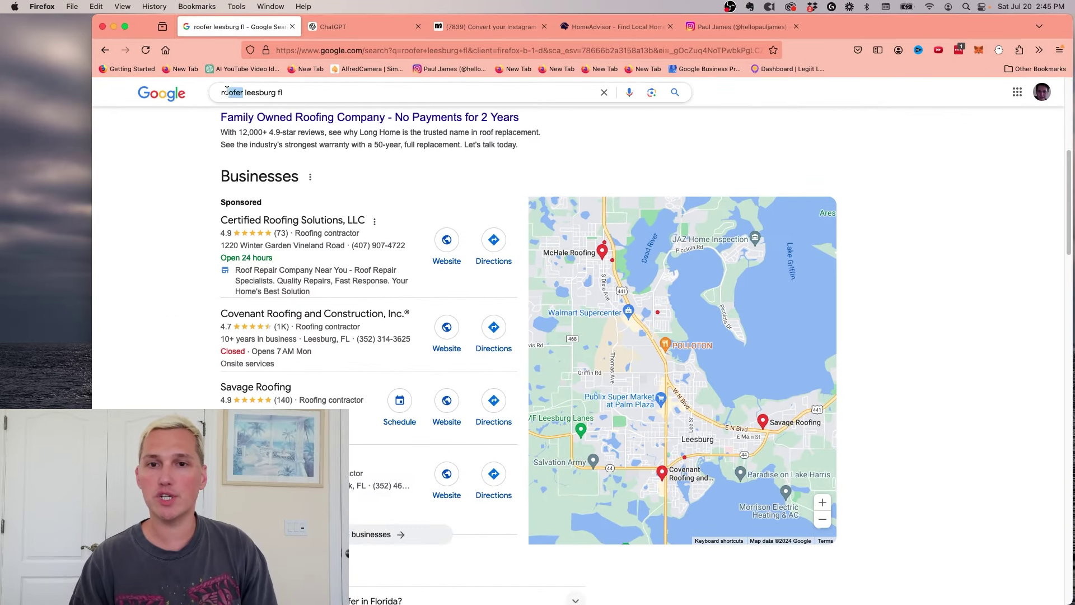
{"action": "left_click_drag", "start_coordinate": [226, 90], "coordinate": [220, 91]}
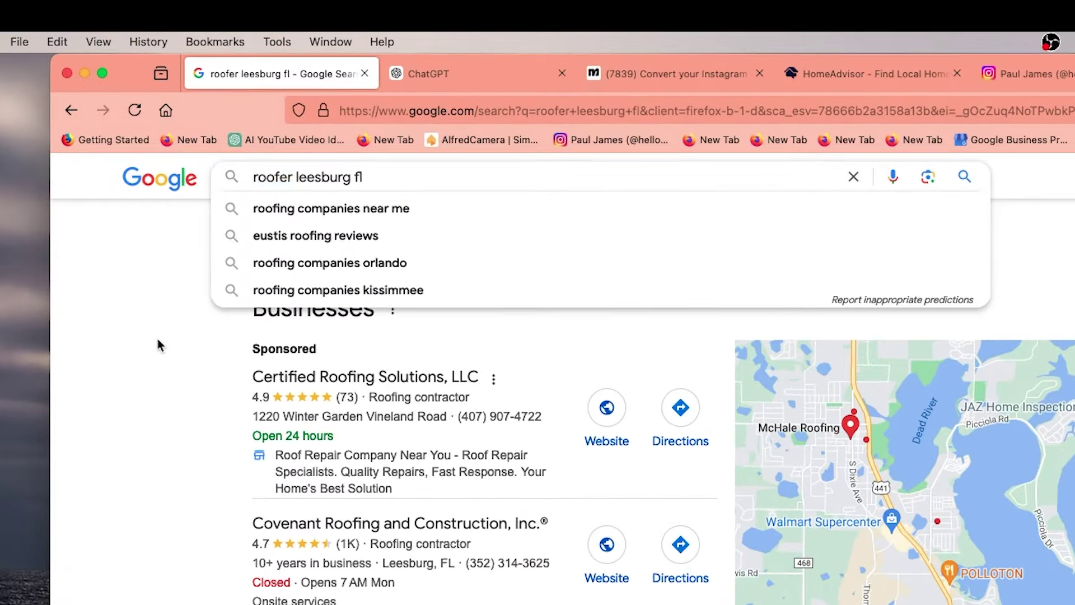
{"action": "left_click", "coordinate": [243, 96]}
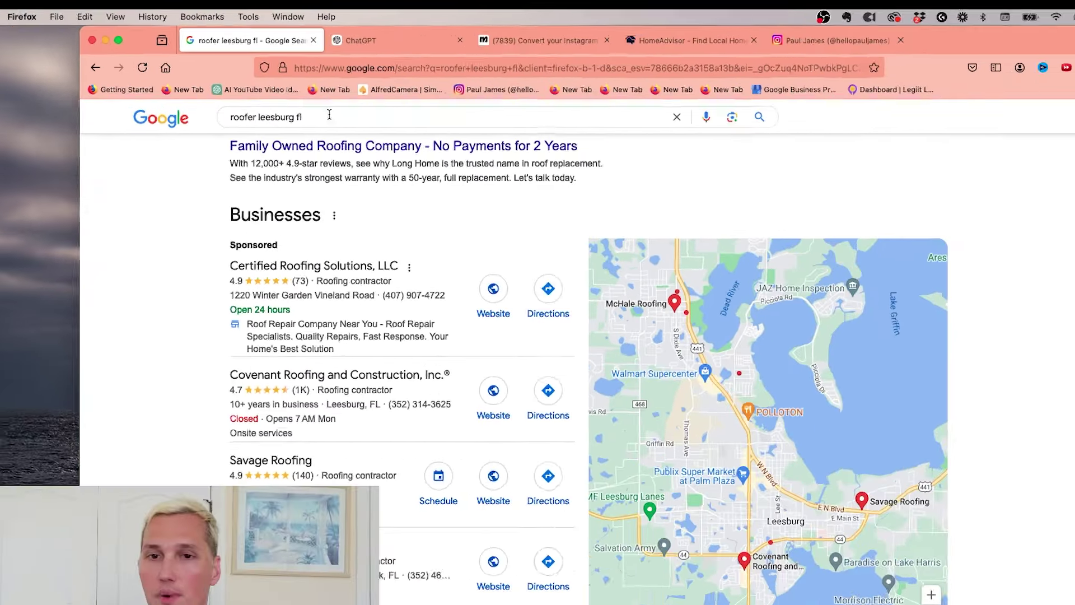
- Expand the Businesses map, centre it on Leesburg for more roofers, then restore the listings
{"action": "left_click", "coordinate": [795, 530]}
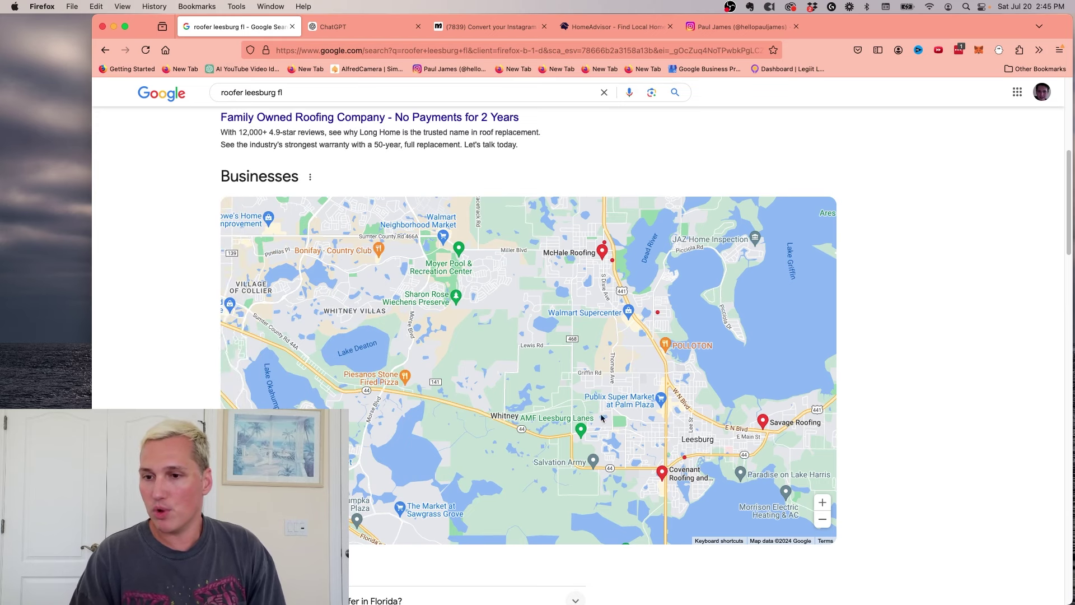
{"action": "left_click_drag", "start_coordinate": [678, 451], "coordinate": [629, 349]}
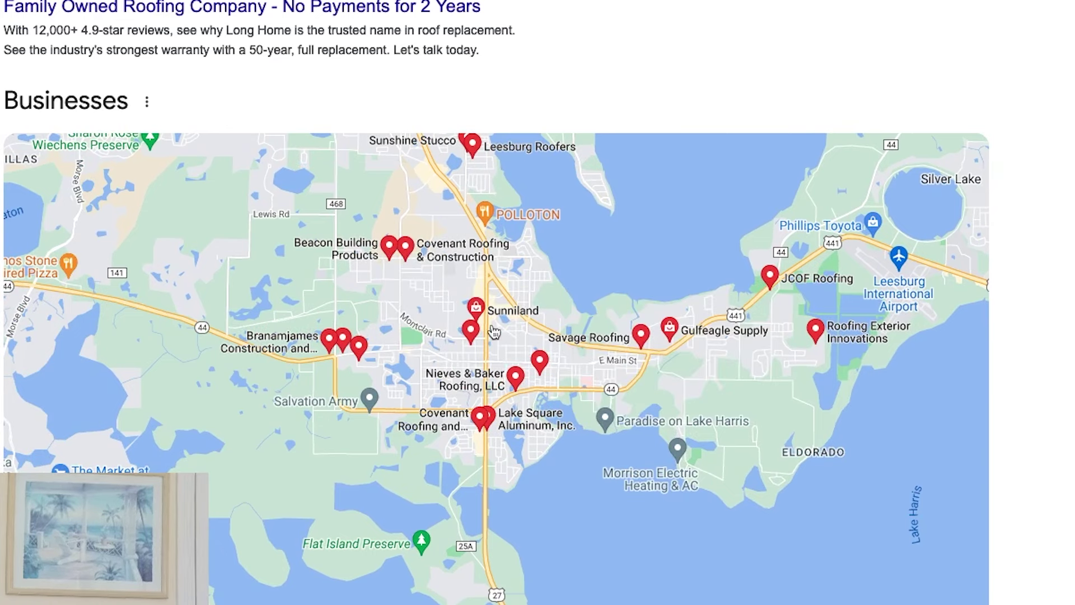
{"action": "mouse_move", "coordinate": [458, 377]}
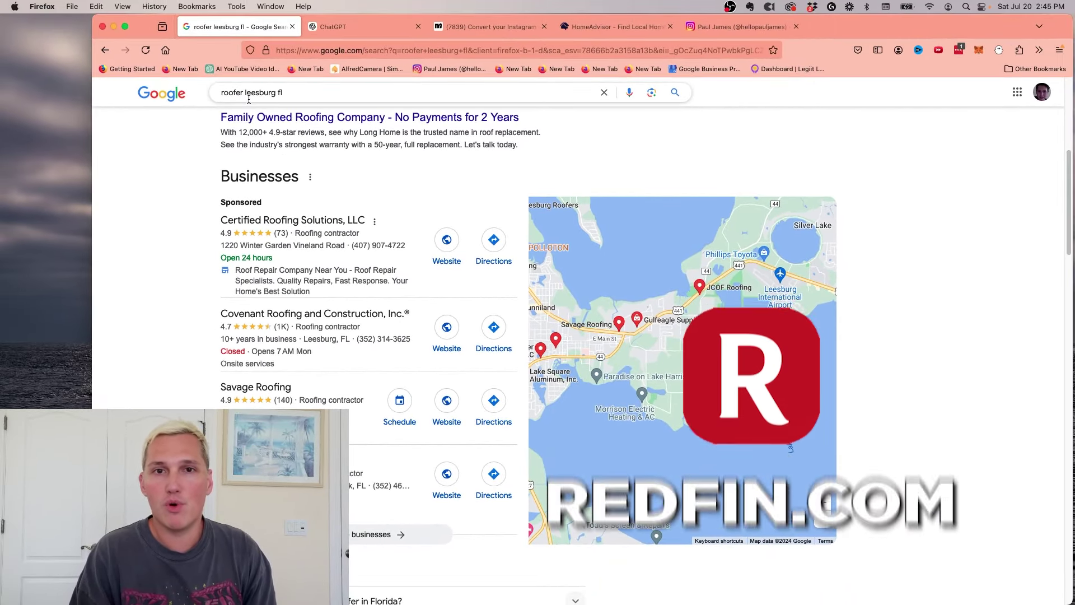
{"action": "left_click", "coordinate": [741, 435]}
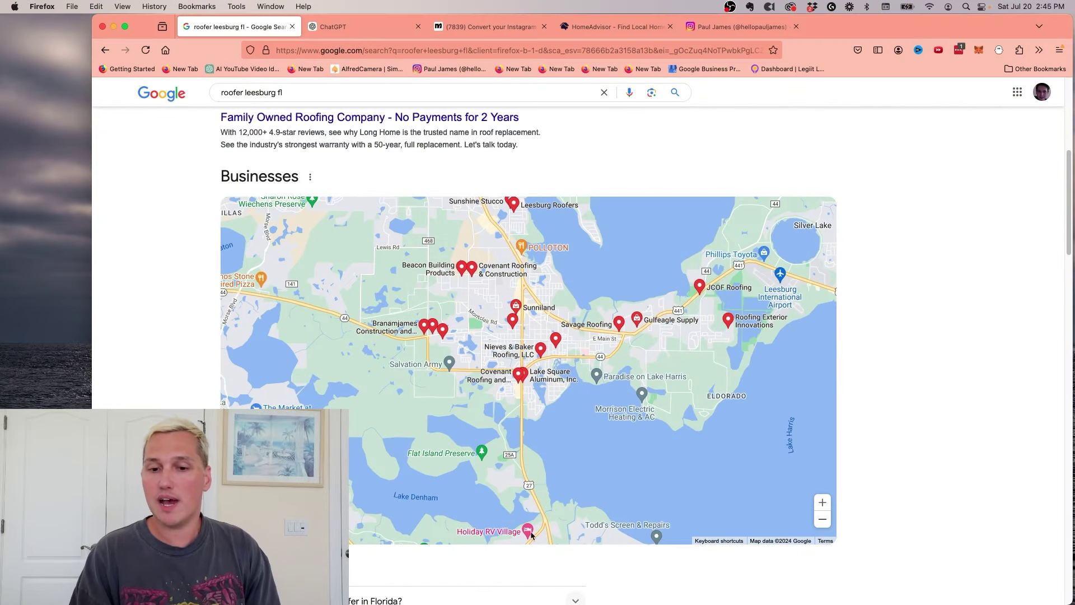
{"action": "left_click", "coordinate": [414, 526]}
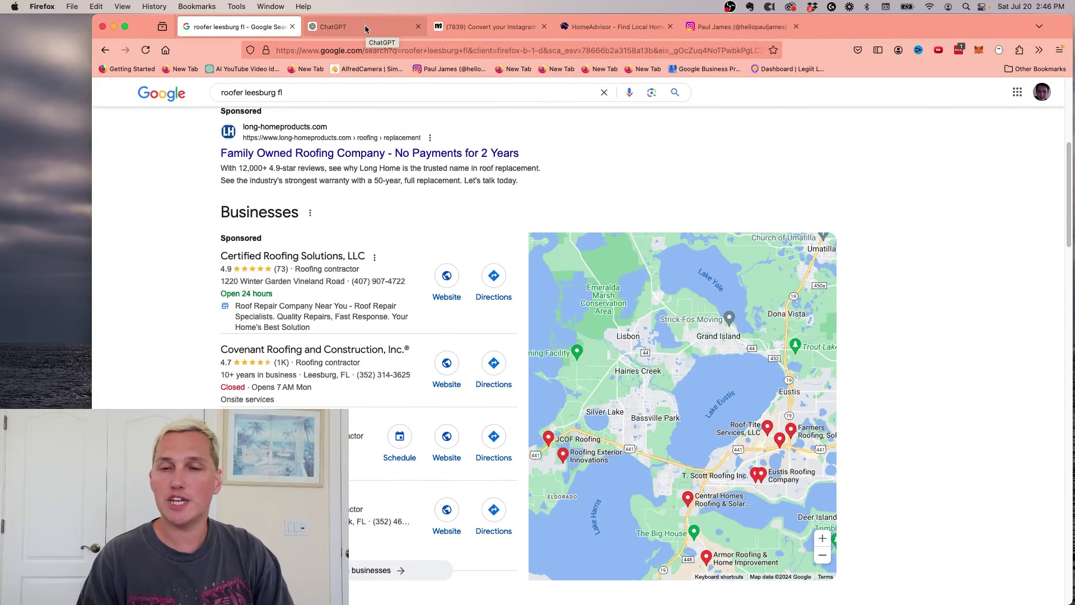
- Search Explore GPTs for 'video ai' and open the Video AI by invideo AI details card
{"action": "left_click", "coordinate": [362, 26]}
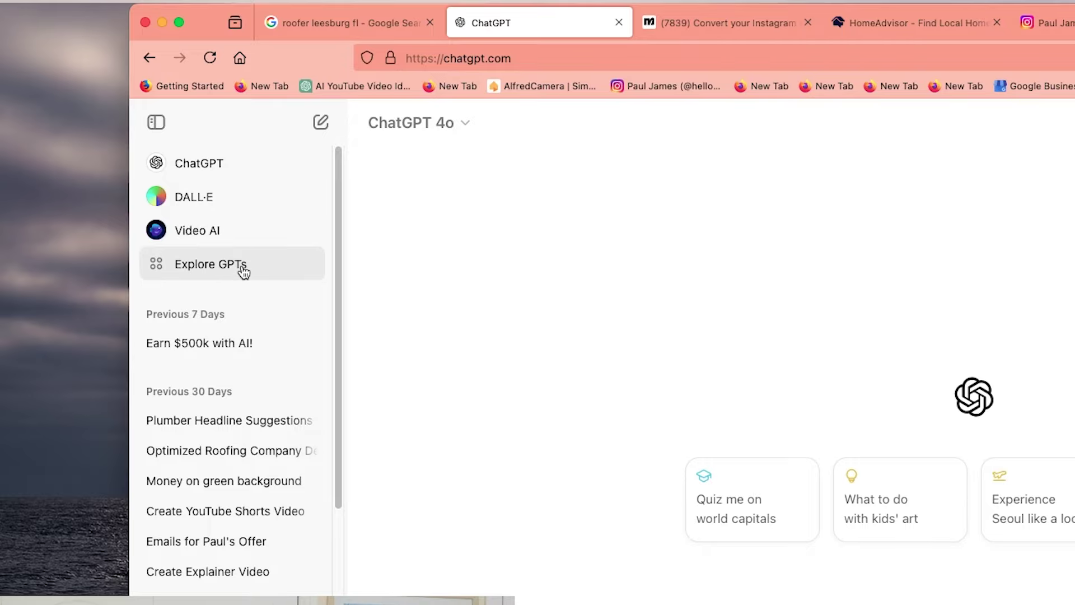
{"action": "left_click", "coordinate": [243, 270]}
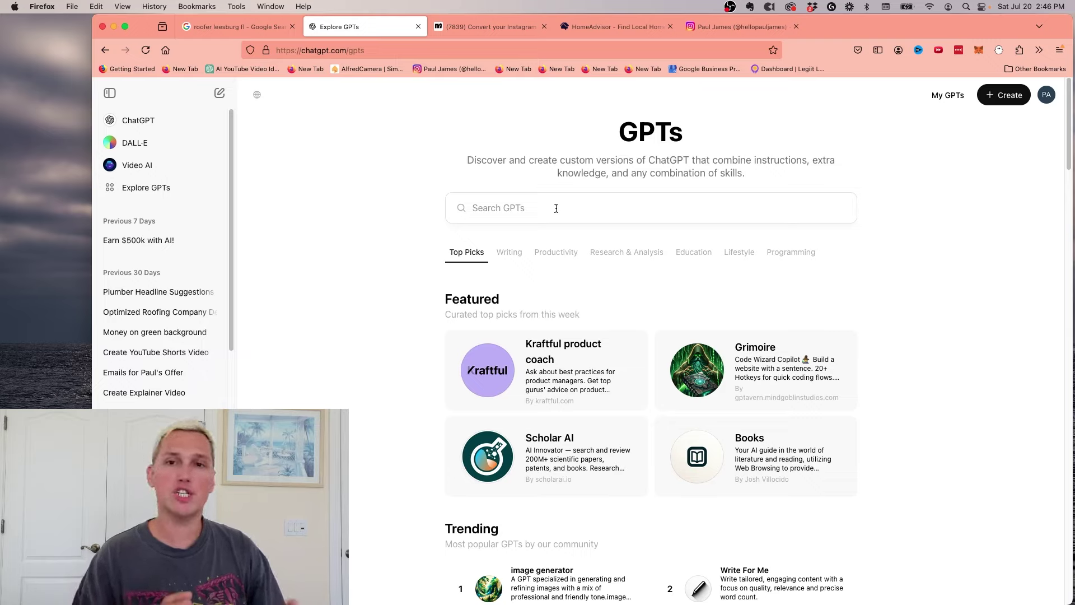
{"action": "left_click", "coordinate": [556, 208]}
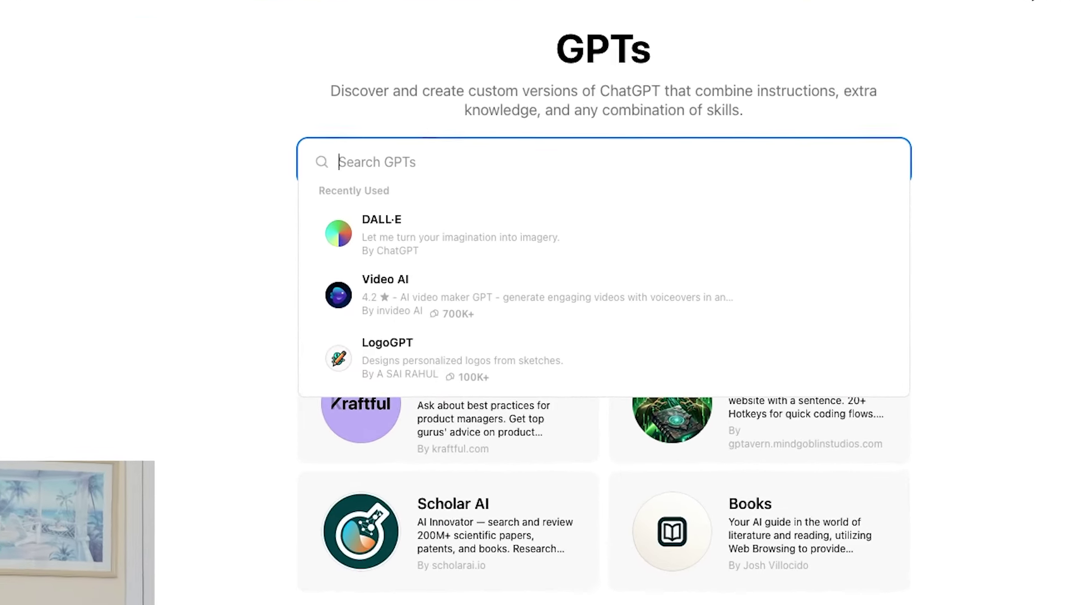
{"action": "type", "text": "vido"}
{"action": "key", "text": "BackSpace"}
{"action": "type", "text": "eo ai"}
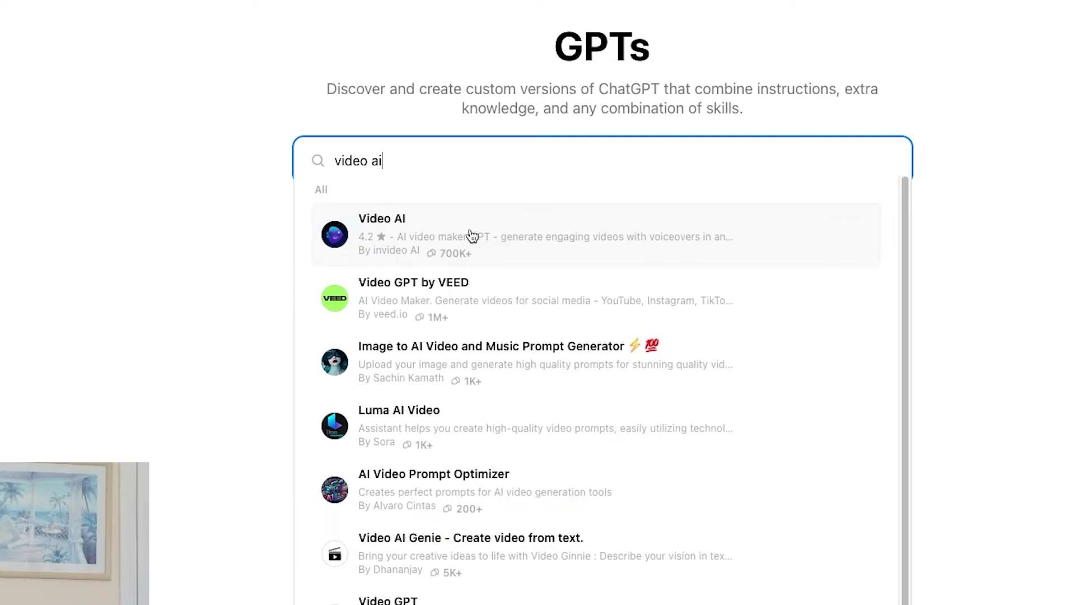
{"action": "left_click", "coordinate": [505, 224]}
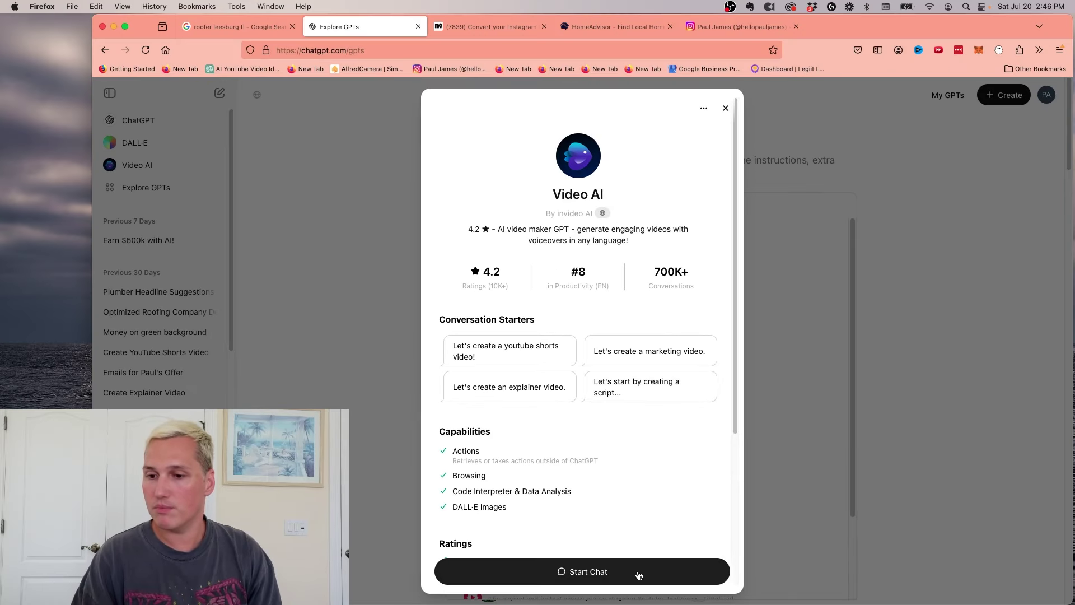
- Start a Video AI chat with the 'Let's create a youtube shorts video!' starter
{"action": "left_click", "coordinate": [639, 573]}
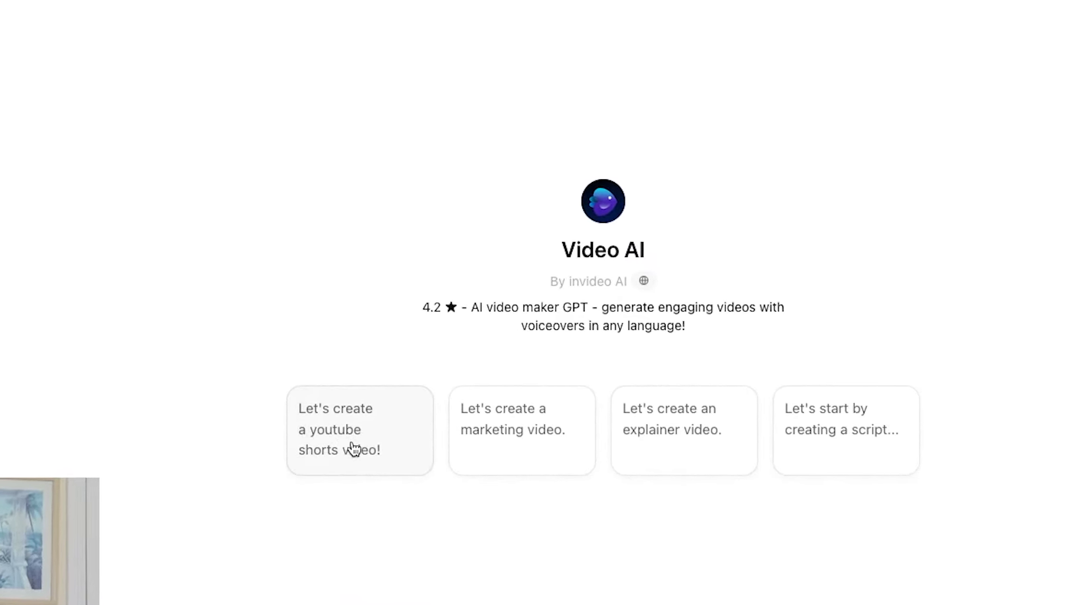
{"action": "left_click", "coordinate": [354, 448]}
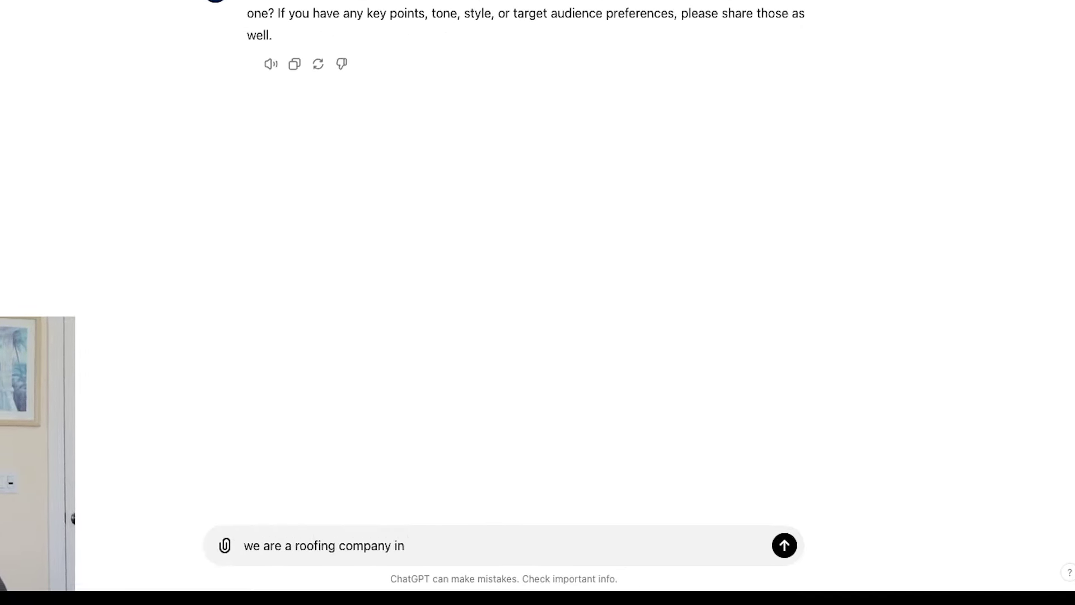
- Write the Leesburg FL roofing brief: best choice for roofing needs, ending with comment YES
{"action": "type", "text": "g fl and"}
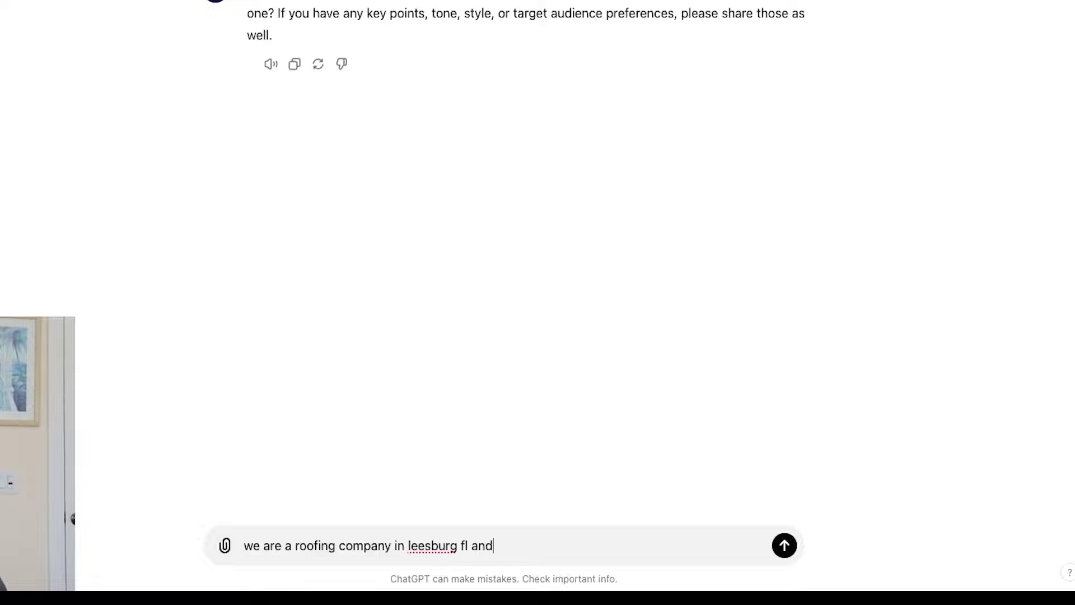
{"action": "type", "text": " we want to explain to people "}
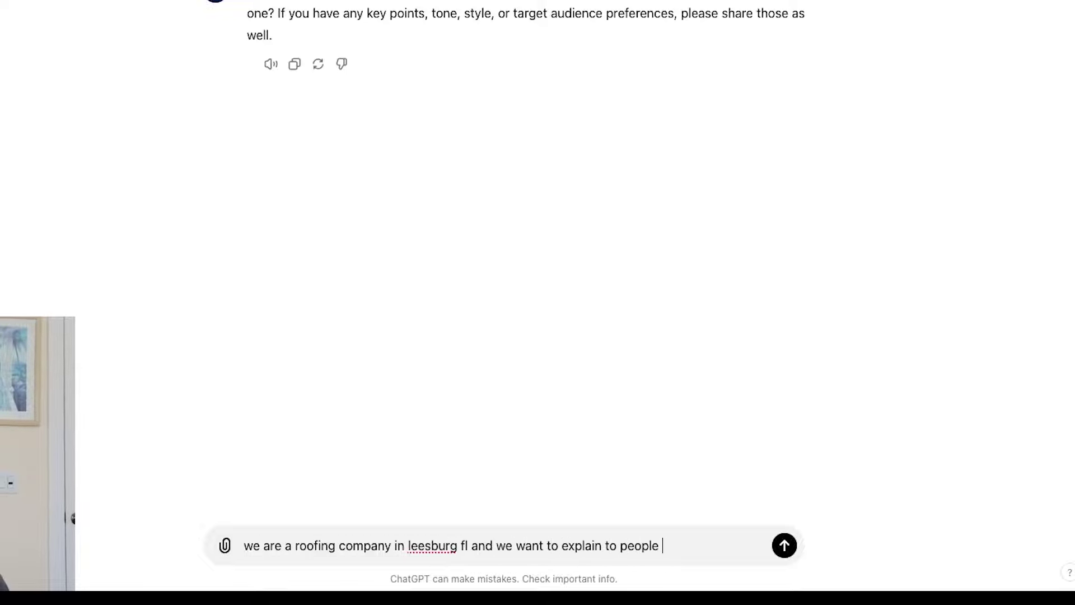
{"action": "type", "text": "that we are the"}
{"action": "key", "text": "BackSpace"}
{"action": "key", "text": "BackSpace"}
{"action": "key", "text": "BackSpace"}
{"action": "key", "text": "BackSpace"}
{"action": "key", "text": "BackSpace"}
{"action": "key", "text": "BackSpace"}
{"action": "key", "text": "BackSpace"}
{"action": "key", "text": "BackSpace"}
{"action": "type", "text": "e are the best choice for their roofing n"}
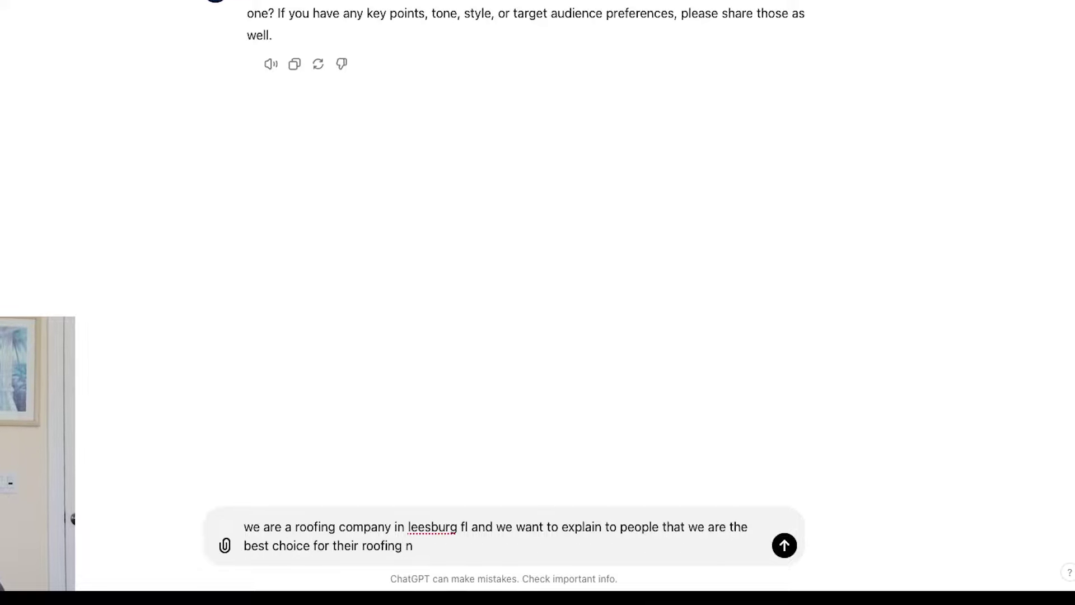
{"action": "type", "text": "eeds and at the end of the vdieo w"}
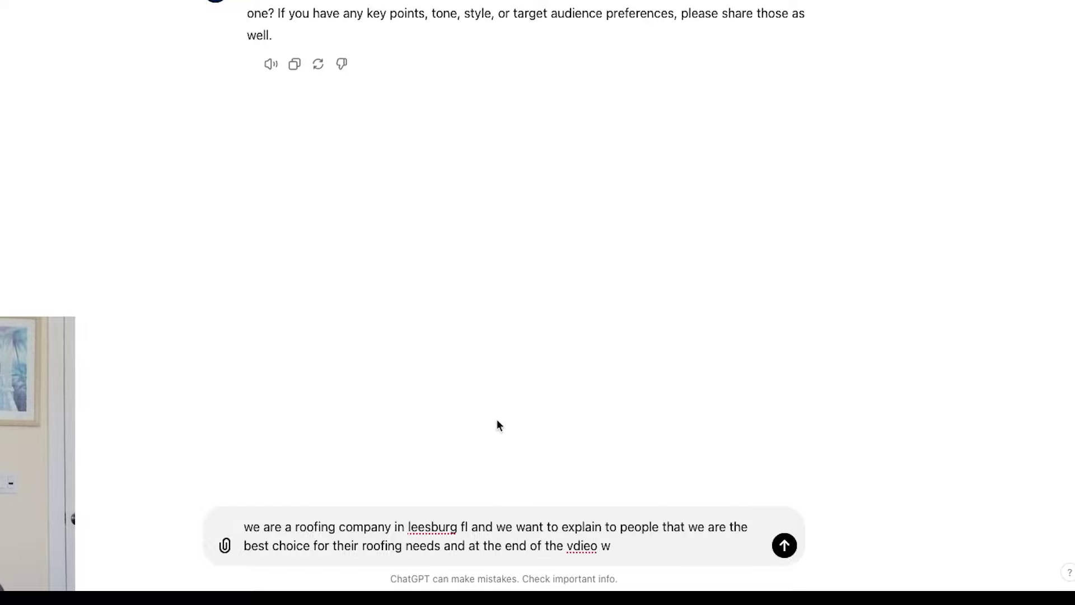
{"action": "type", "text": "e want to "}
{"action": "type", "text": "say something about comme"}
{"action": "type", "text": "nting YES for"}
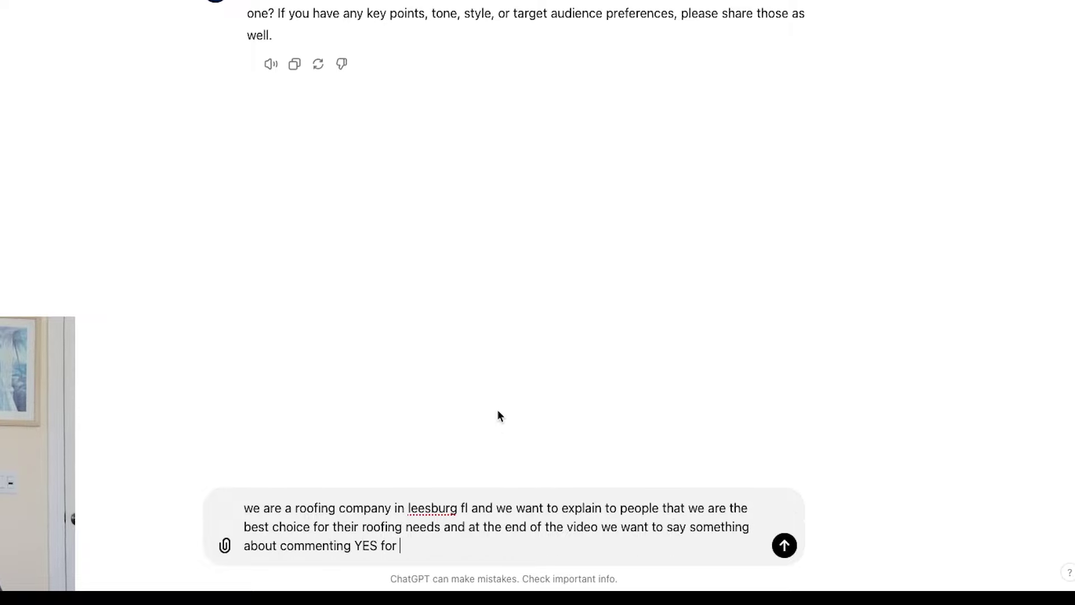
{"action": "type", "text": " a free estimate"}
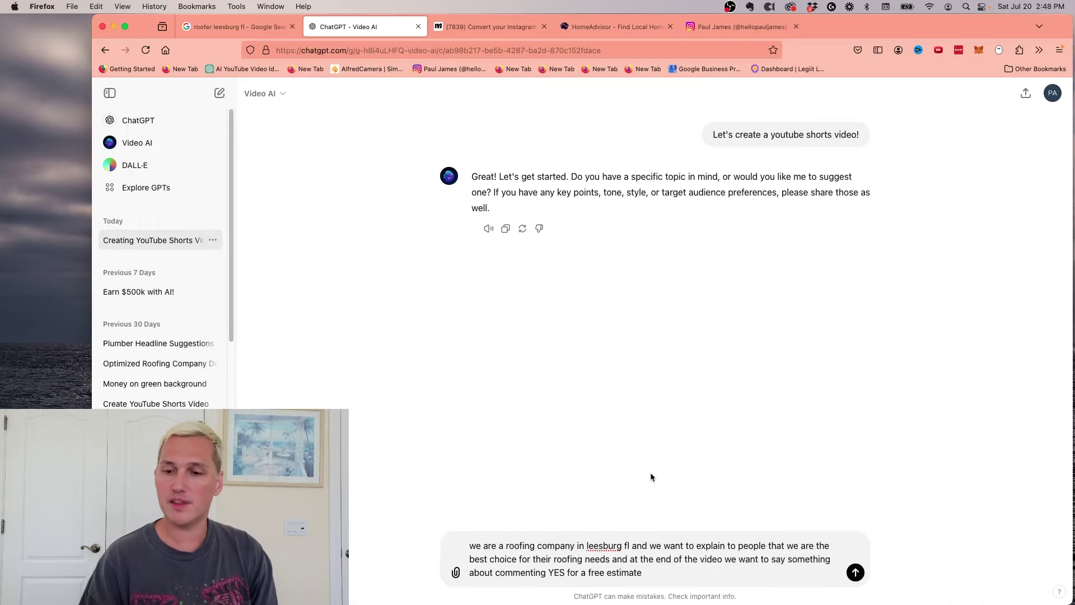
- Highlight the brief's company-and-location phrase, the video's message and the call to action
{"action": "left_click_drag", "start_coordinate": [469, 546], "coordinate": [523, 546]}
{"action": "left_click", "coordinate": [469, 545]}
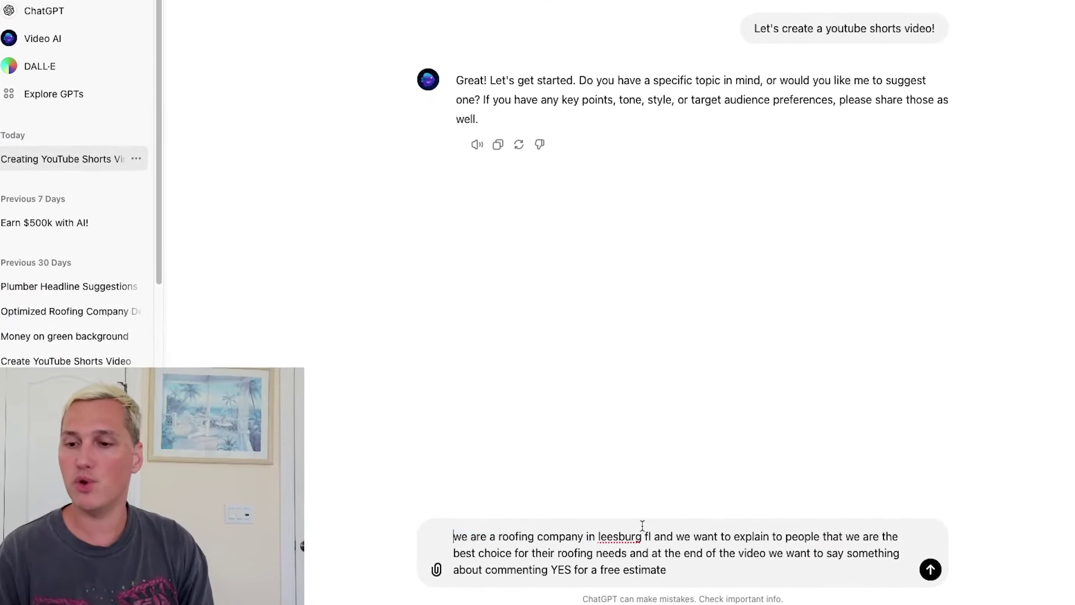
{"action": "left_click", "coordinate": [647, 532], "text": "shift"}
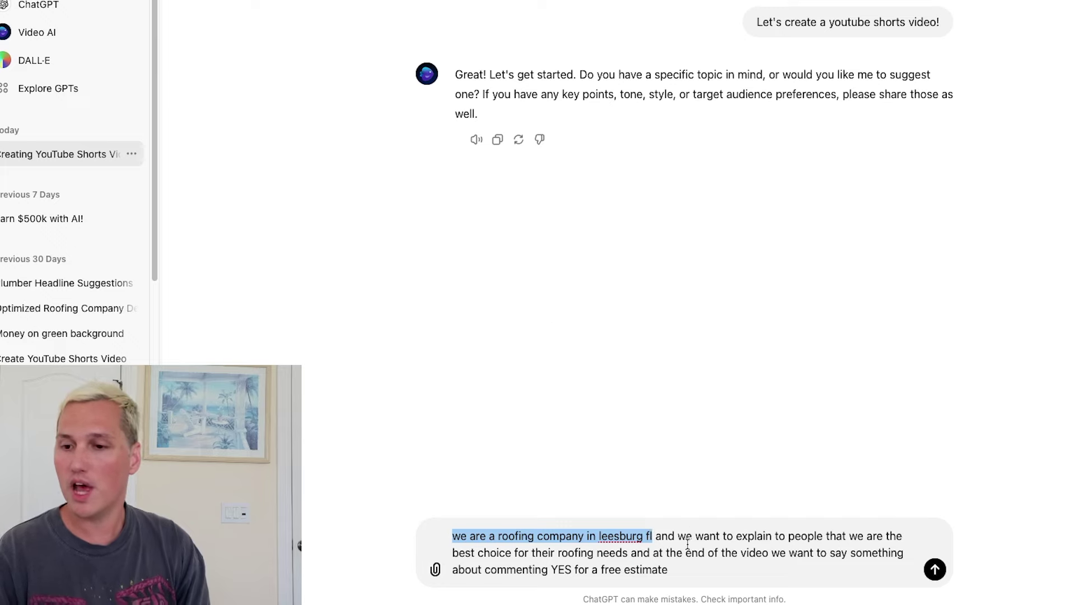
{"action": "left_click_drag", "start_coordinate": [678, 535], "coordinate": [822, 570]}
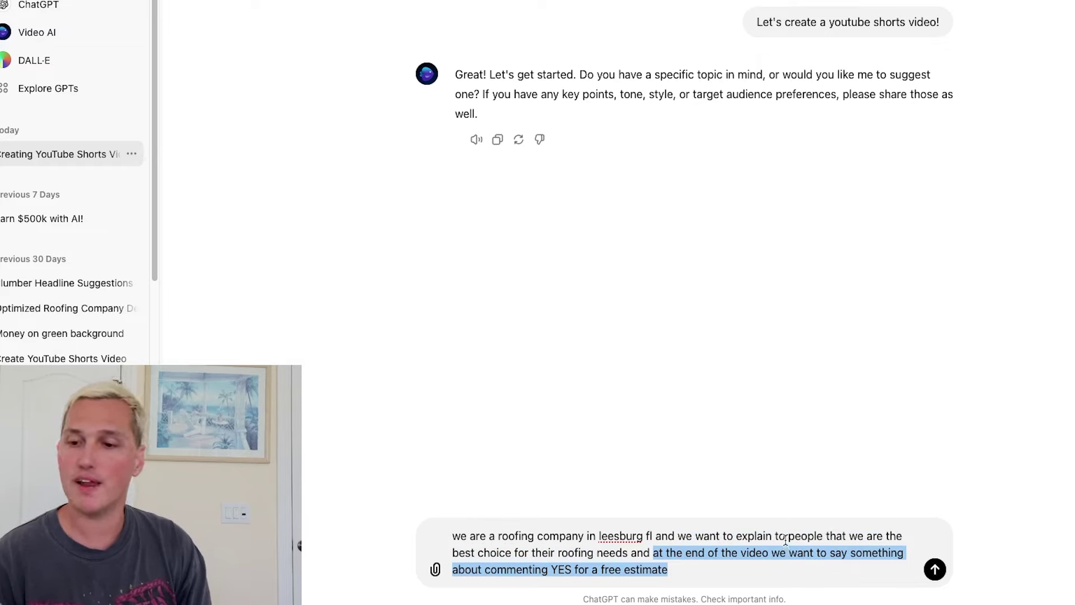
{"action": "left_click", "coordinate": [762, 570]}
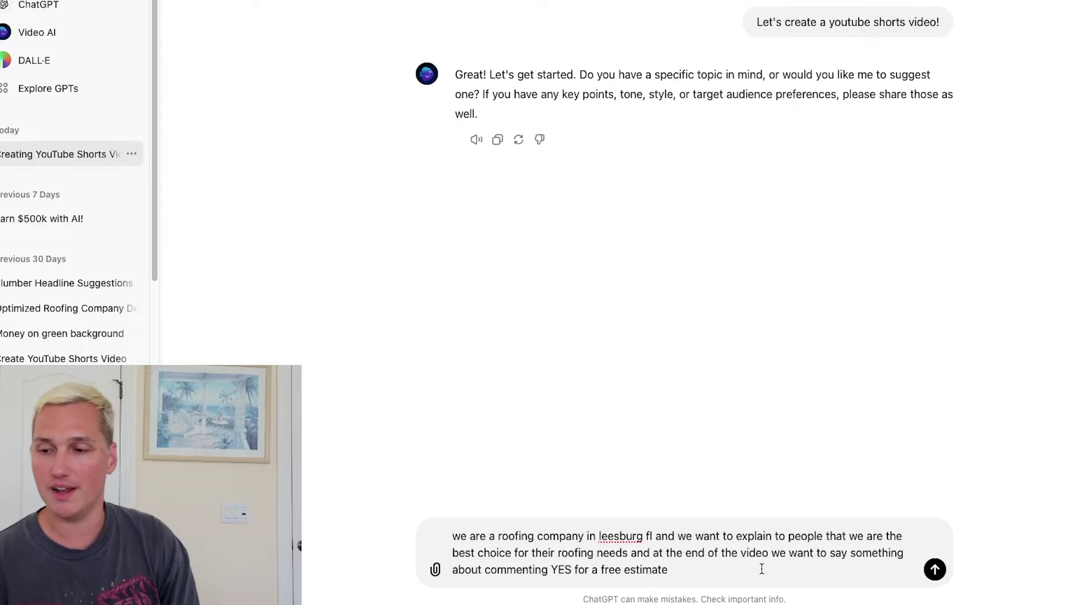
- Send the roofing brief, then reply 'idea 1' to pick the 30-second quick overview
{"action": "key", "text": "Return"}
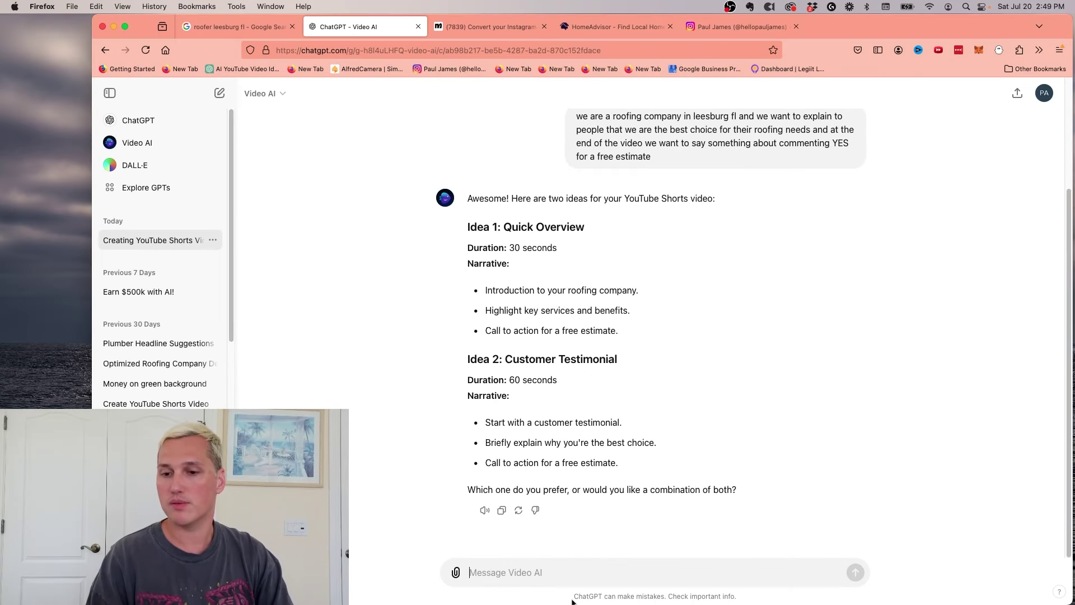
{"action": "type", "text": "idea 1"}
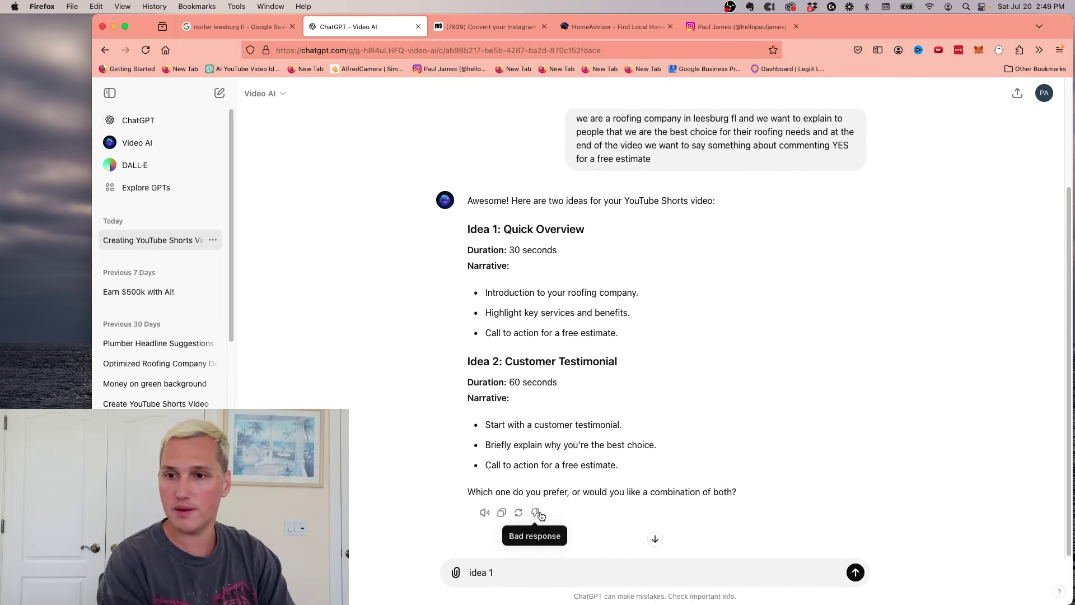
{"action": "key", "text": "Return"}
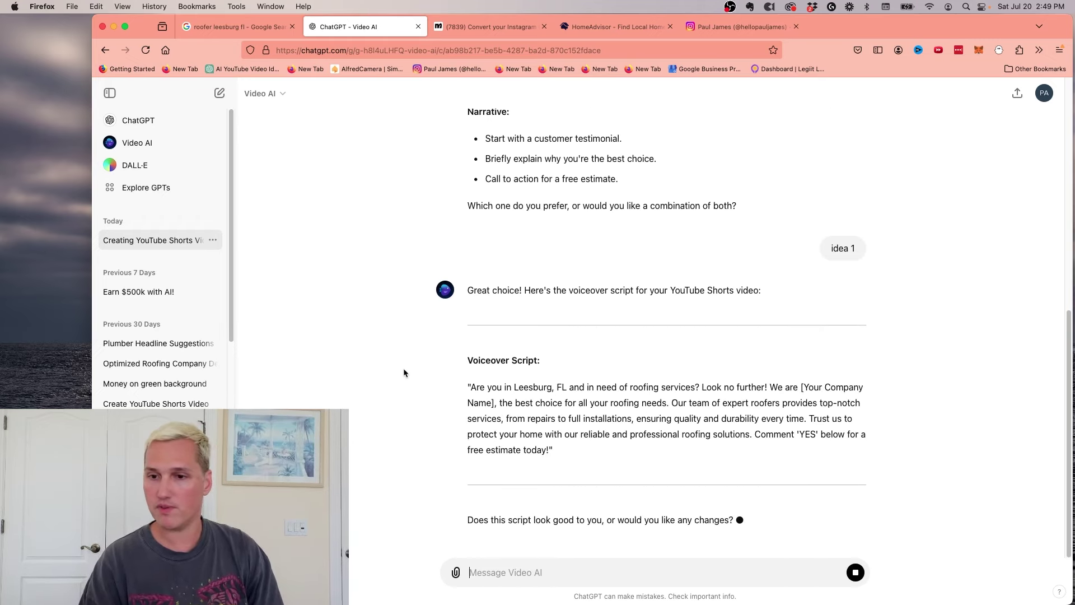
- Highlight the voiceover script's opening, [Your Company Name] placeholder, expert roofers sentence and Comment 'YES' line
{"action": "left_click_drag", "start_coordinate": [471, 357], "coordinate": [602, 343]}
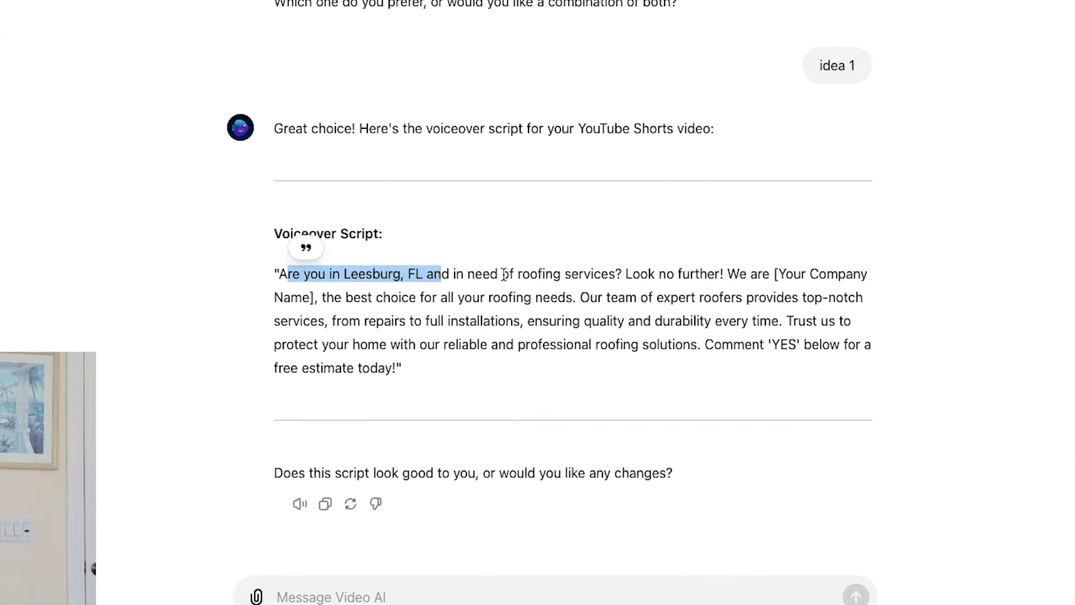
{"action": "left_click_drag", "start_coordinate": [648, 274], "coordinate": [790, 273]}
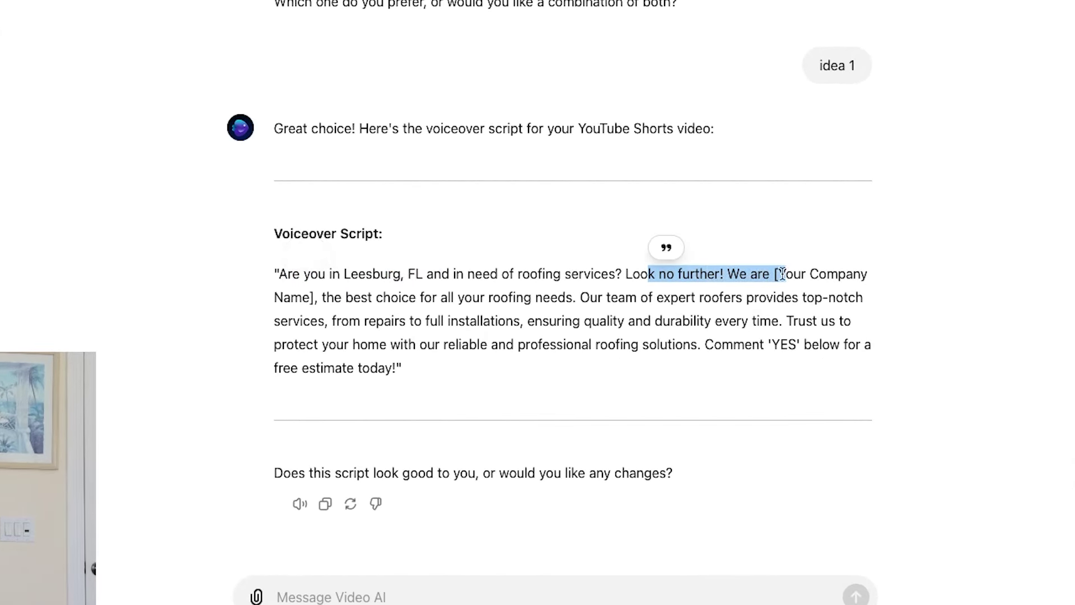
{"action": "left_click", "coordinate": [307, 295]}
{"action": "left_click_drag", "start_coordinate": [313, 297], "coordinate": [792, 221]}
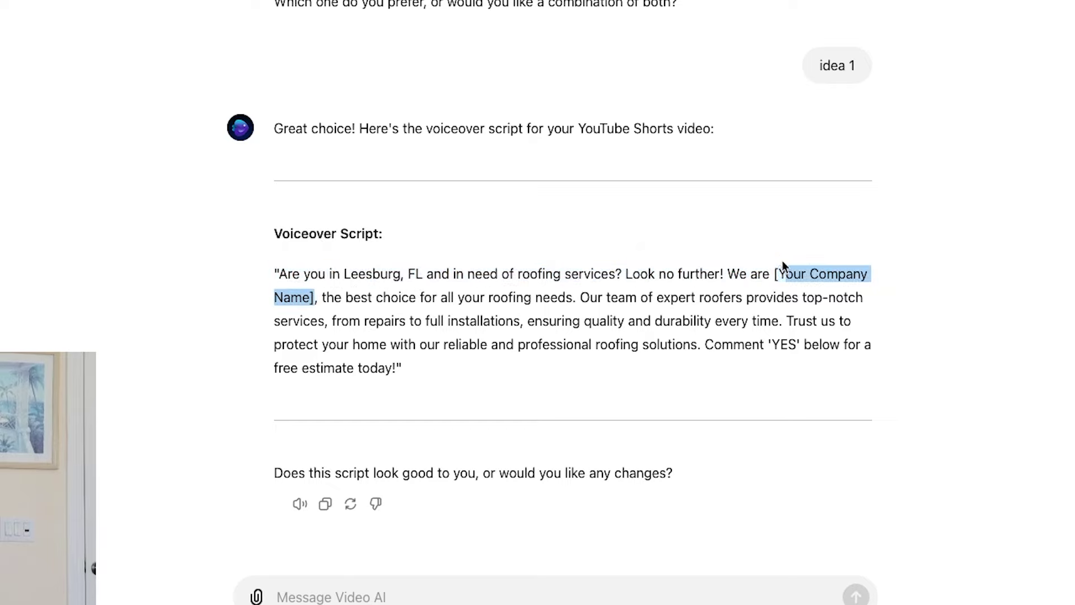
{"action": "left_click_drag", "start_coordinate": [783, 269], "coordinate": [779, 273]}
{"action": "left_click", "coordinate": [407, 314]}
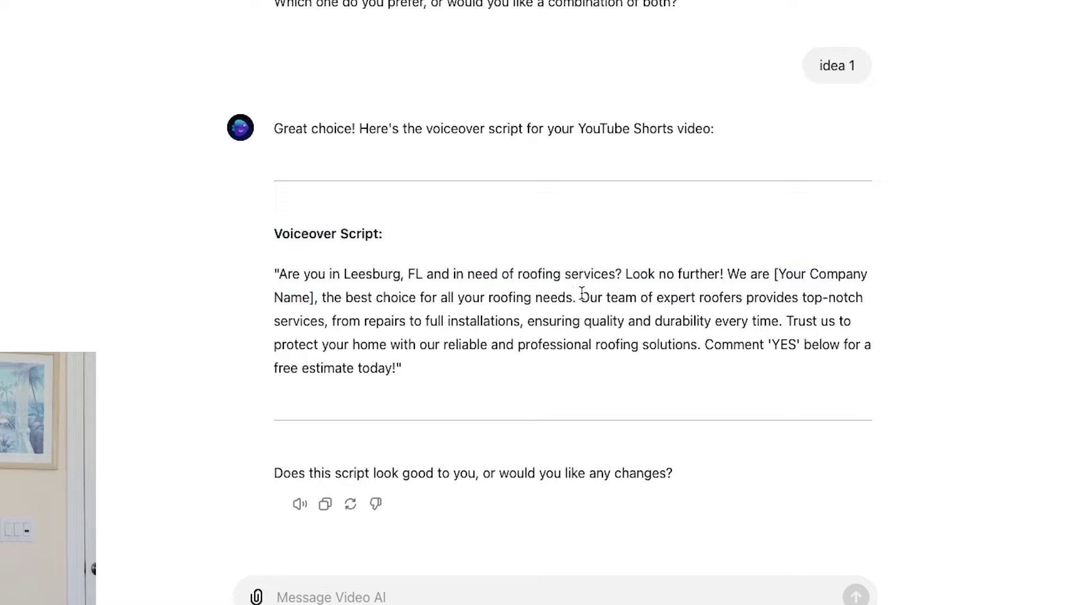
{"action": "left_click_drag", "start_coordinate": [580, 297], "coordinate": [789, 319]}
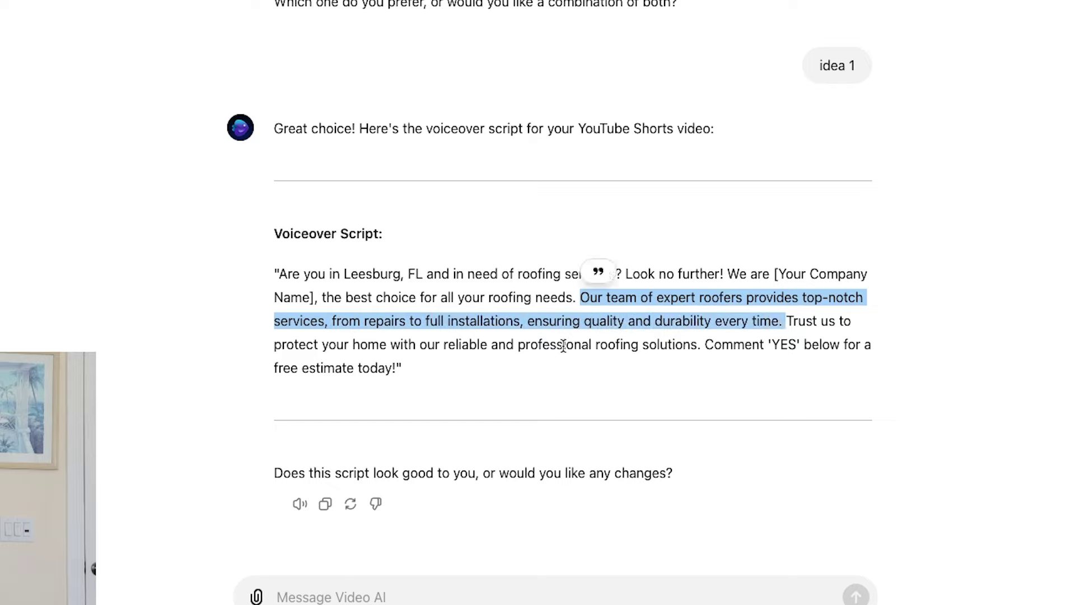
{"action": "mouse_move", "coordinate": [710, 343]}
{"action": "left_mouse_down"}
{"action": "mouse_move", "coordinate": [751, 365]}
{"action": "mouse_move", "coordinate": [715, 363]}
{"action": "left_mouse_up"}
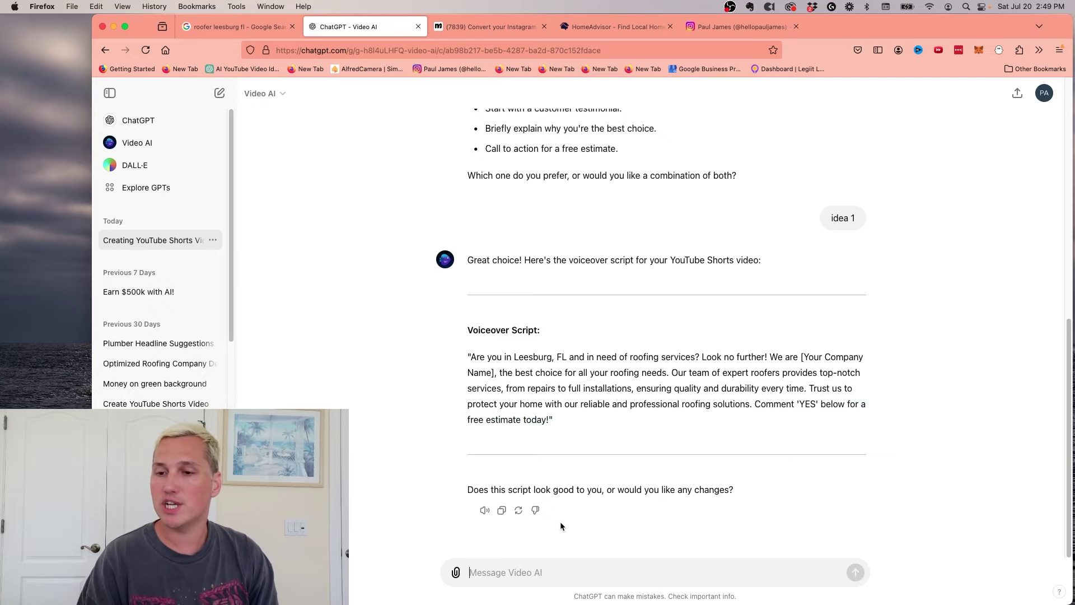
- Ask Video AI to take out the company name, and confirm sending the script to invideo
{"action": "type", "text": "PLease tak"}
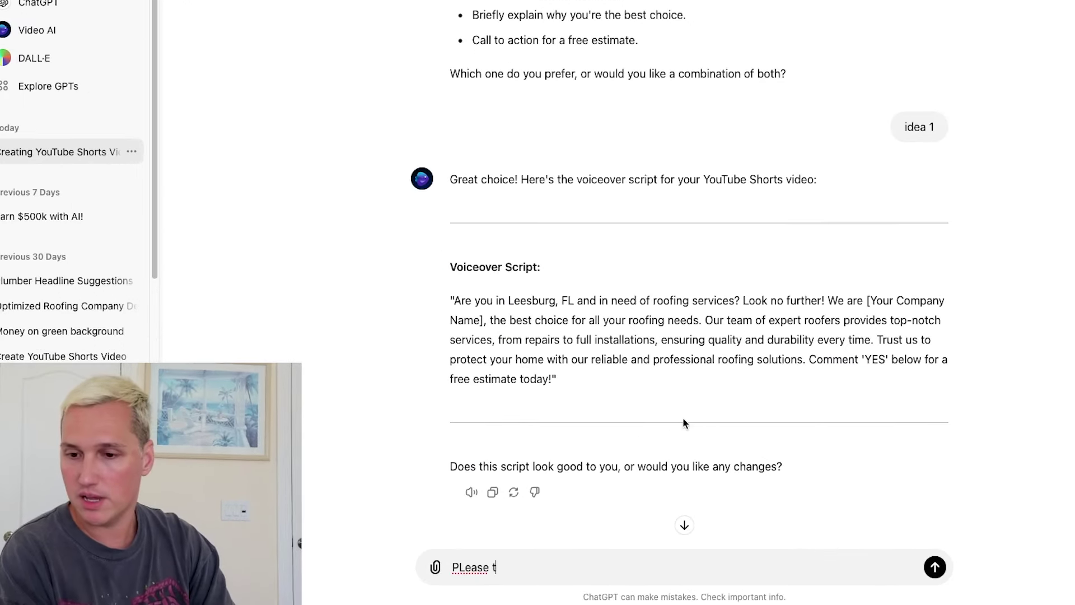
{"action": "type", "text": "e out company name"}
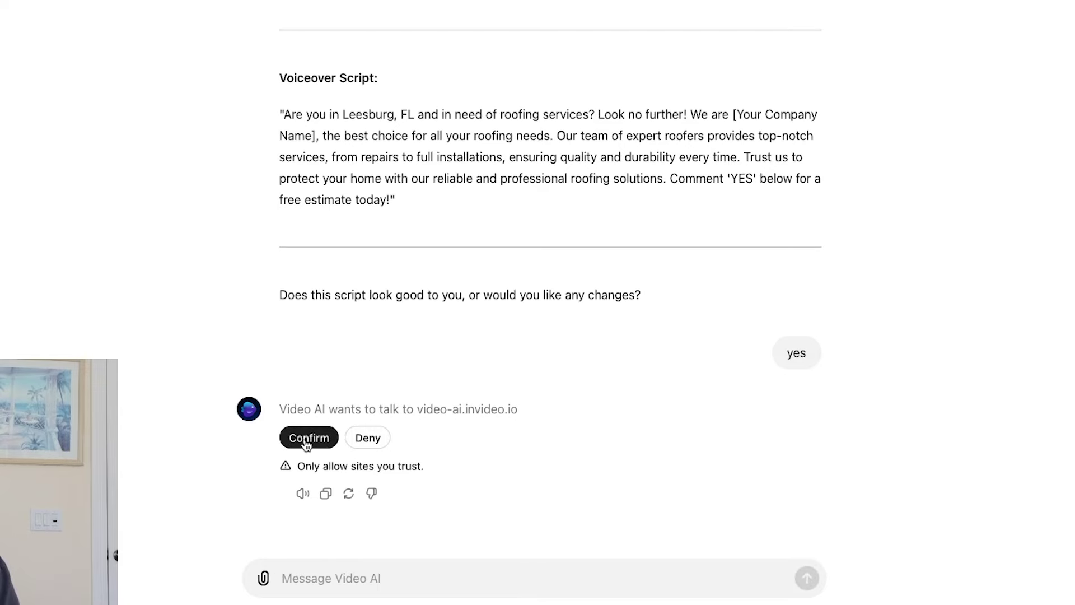
{"action": "left_click", "coordinate": [308, 440]}
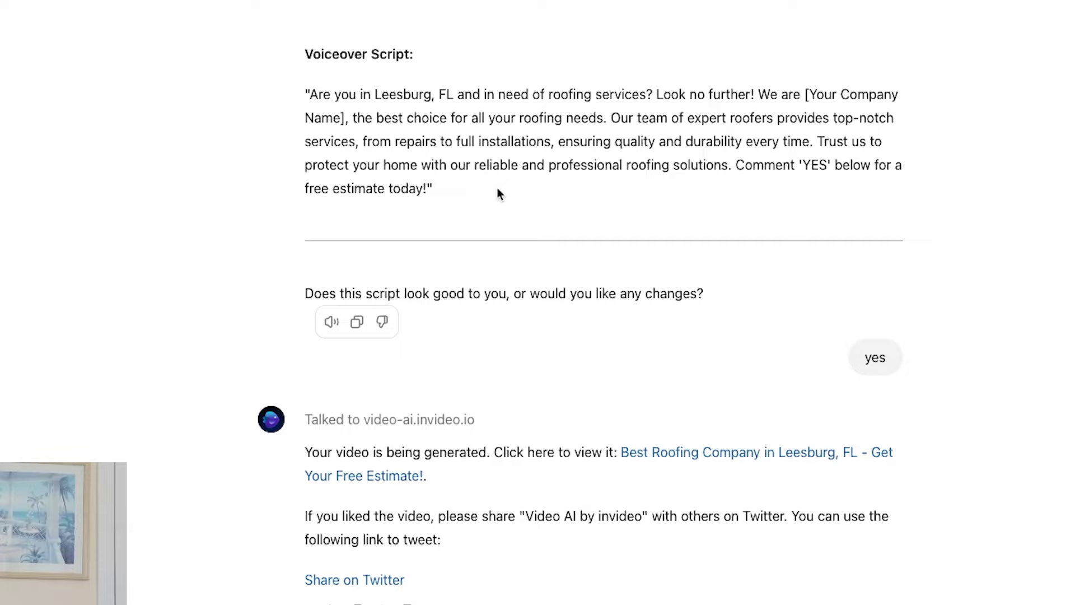
{"action": "left_click_drag", "start_coordinate": [497, 193], "coordinate": [711, 164]}
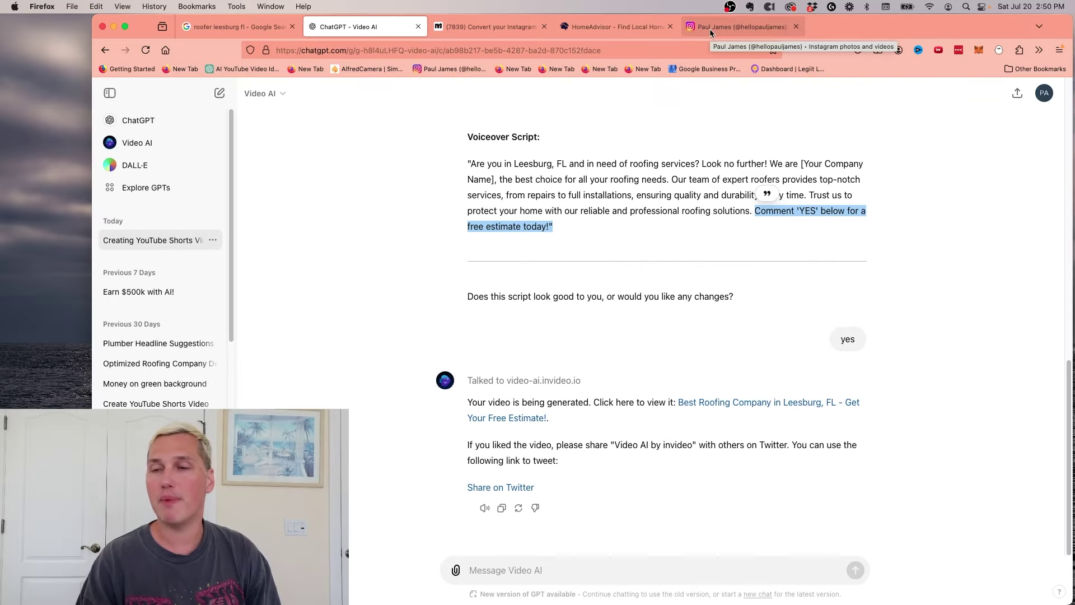
- Open an Instagram reel's comments and expand the automatic reply under a viewer's YES comment
{"action": "left_click", "coordinate": [709, 29]}
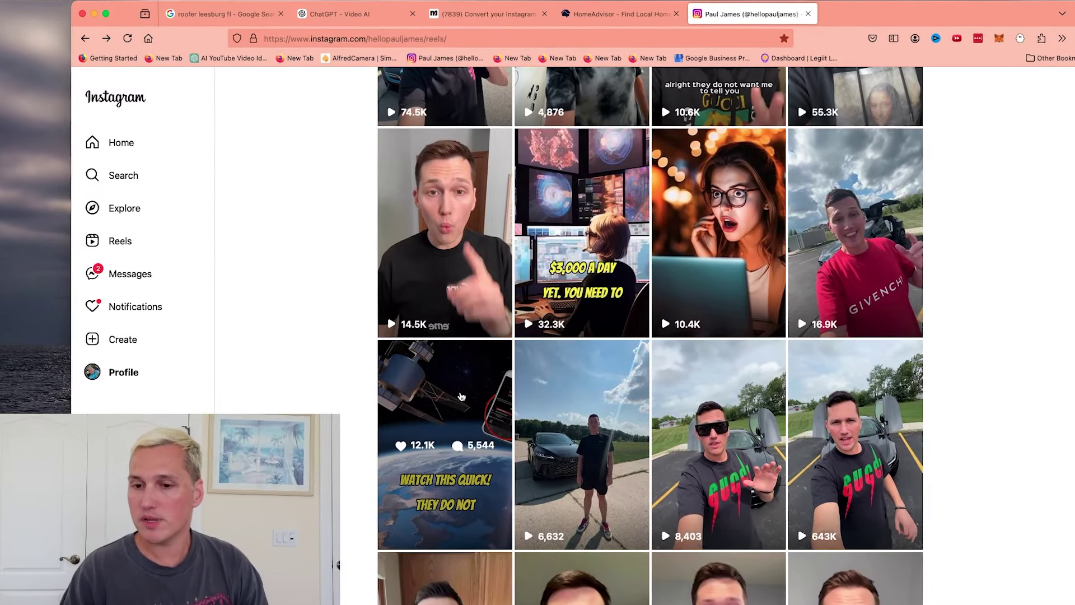
{"action": "left_click", "coordinate": [462, 398]}
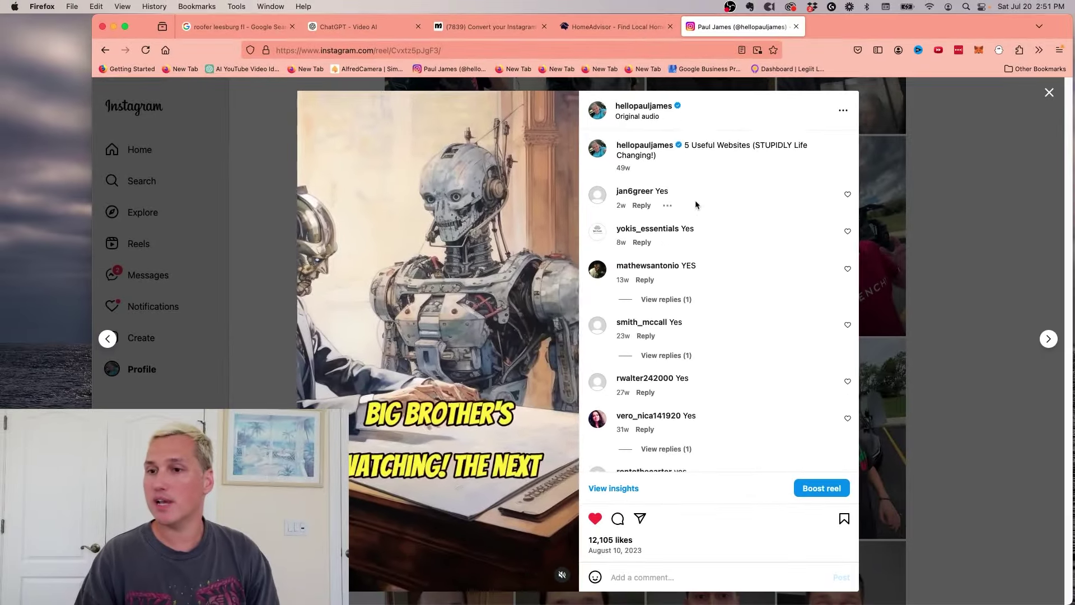
{"action": "scroll", "coordinate": [712, 199], "scroll_direction": "down", "scroll_amount": 2}
{"action": "scroll", "coordinate": [664, 155], "scroll_direction": "down", "scroll_amount": 2}
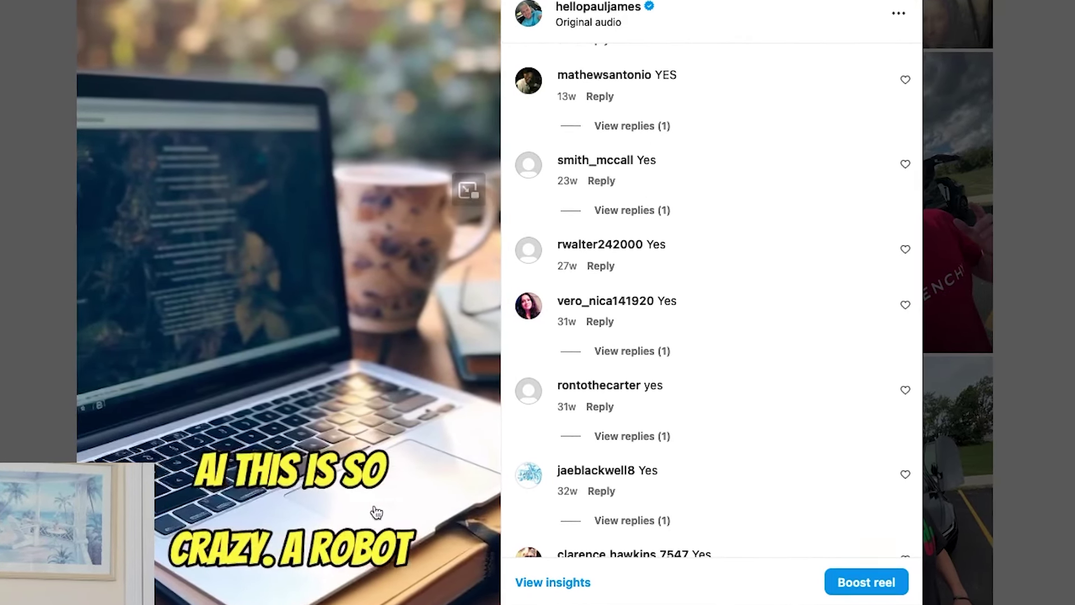
{"action": "left_click", "coordinate": [651, 128]}
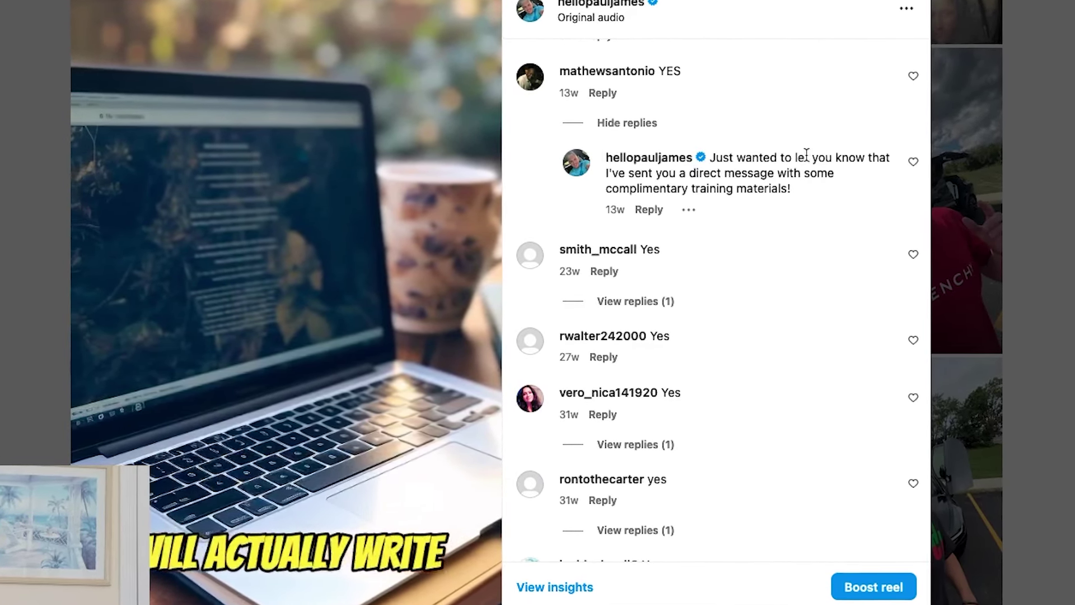
{"action": "left_click_drag", "start_coordinate": [788, 188], "coordinate": [710, 158]}
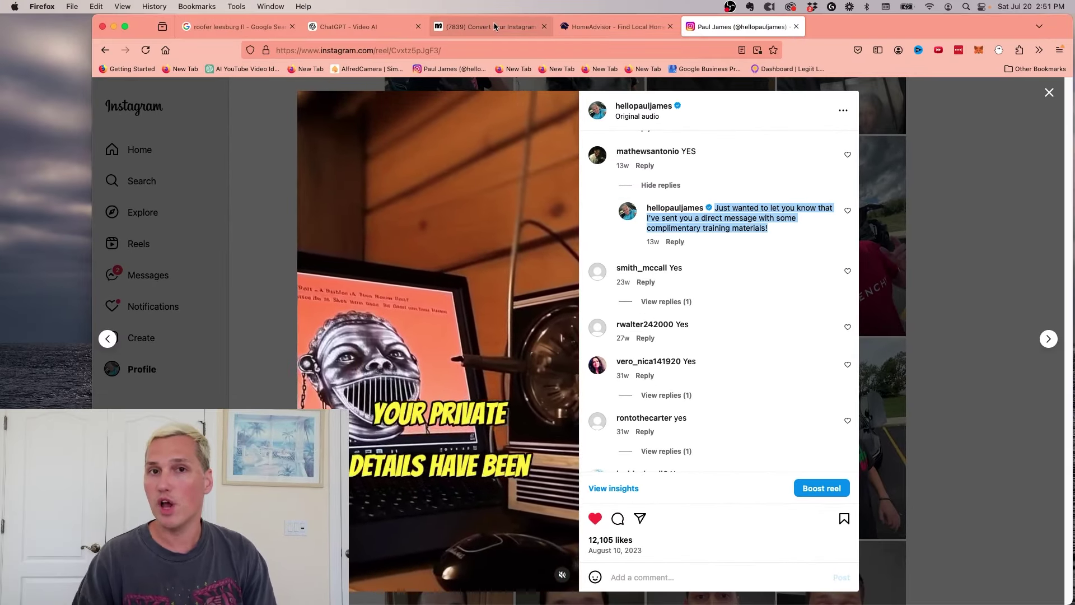
- Open the Post or Reel Comments #8 trigger and highlight its public replies, like 'Hiii check your DM's'
{"action": "left_click", "coordinate": [498, 27]}
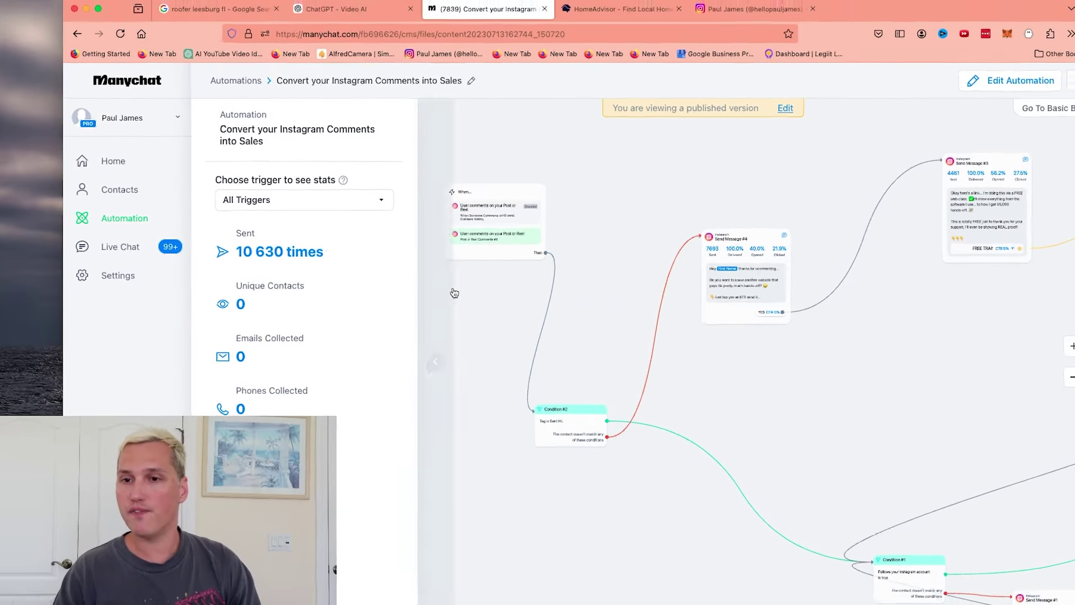
{"action": "scroll", "coordinate": [555, 358], "scroll_direction": "up", "scroll_amount": 5}
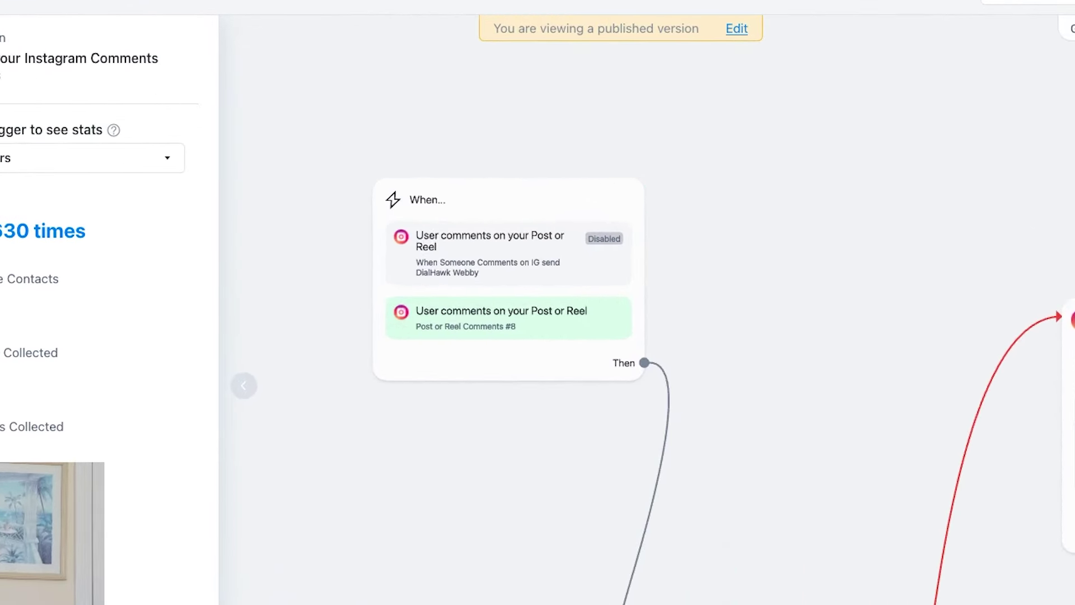
{"action": "left_click_drag", "start_coordinate": [727, 222], "coordinate": [562, 75]}
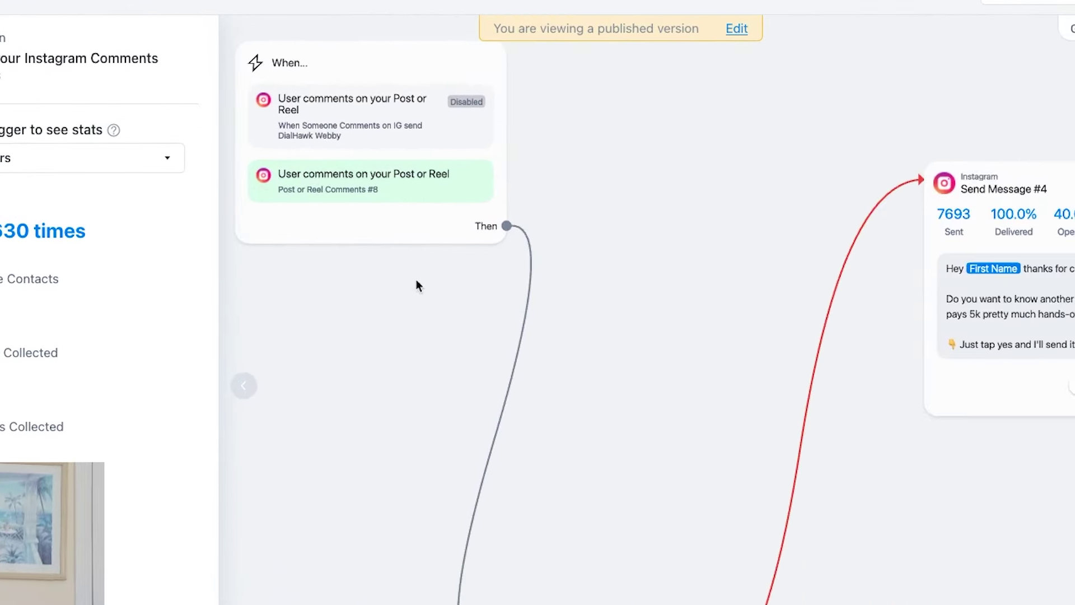
{"action": "left_click", "coordinate": [429, 193]}
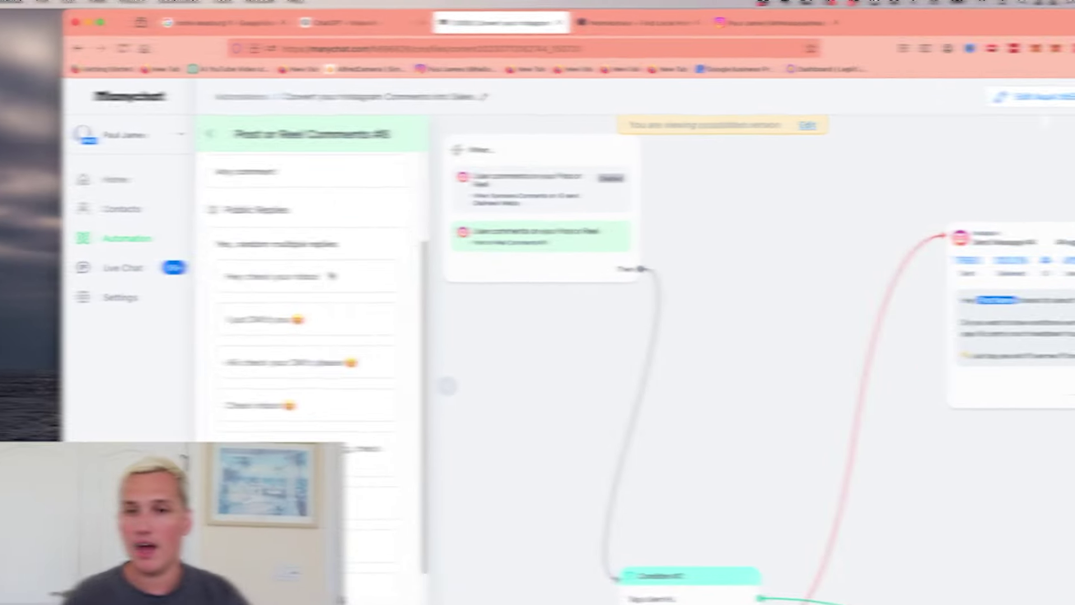
{"action": "left_click_drag", "start_coordinate": [99, 154], "coordinate": [0, 155]}
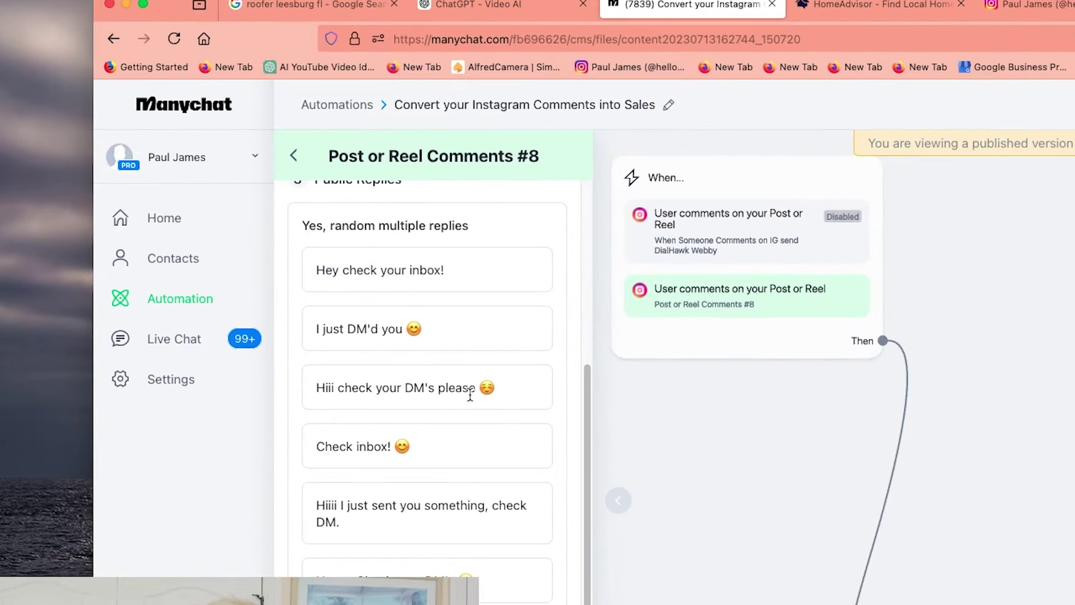
{"action": "left_click_drag", "start_coordinate": [449, 396], "coordinate": [317, 392]}
- Compare with the Instagram reel comments, then pan the canvas across Send Message #4 and #3
{"action": "left_click", "coordinate": [1030, 5]}
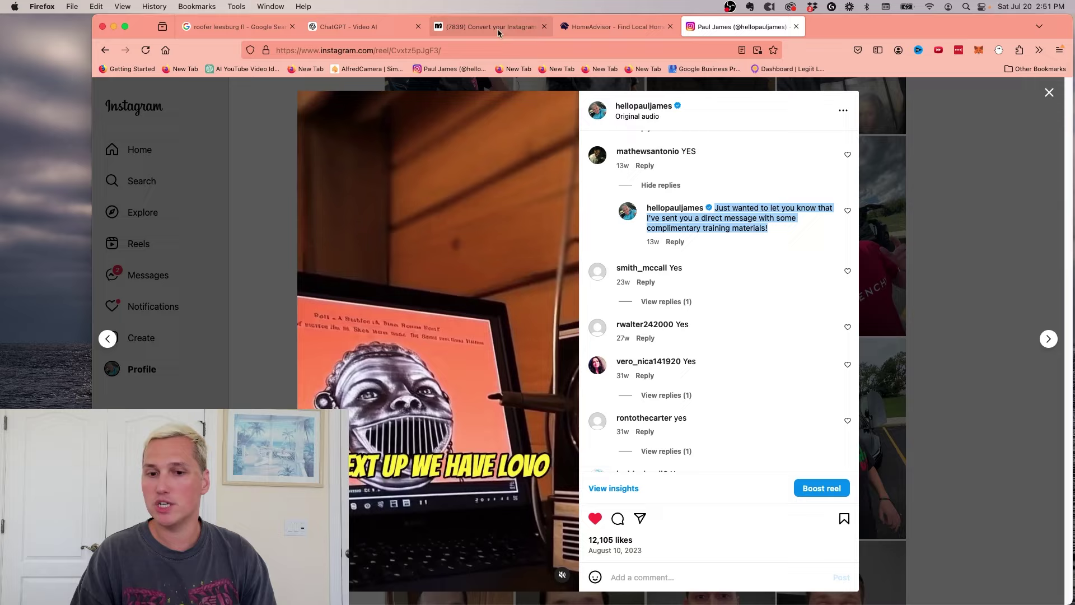
{"action": "left_click", "coordinate": [488, 27]}
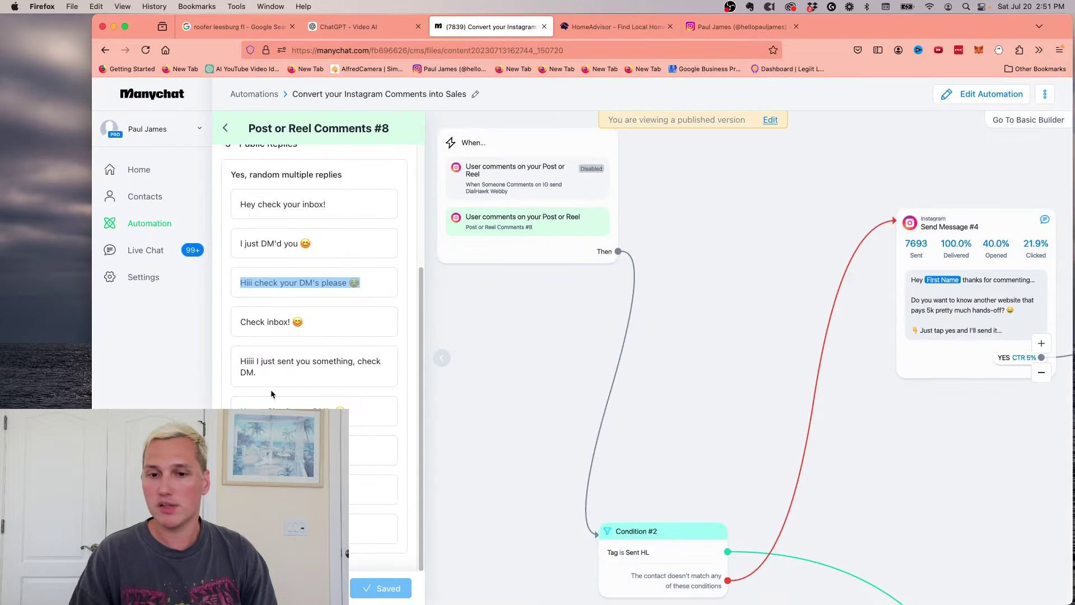
{"action": "scroll", "coordinate": [314, 336], "scroll_direction": "up", "scroll_amount": 2}
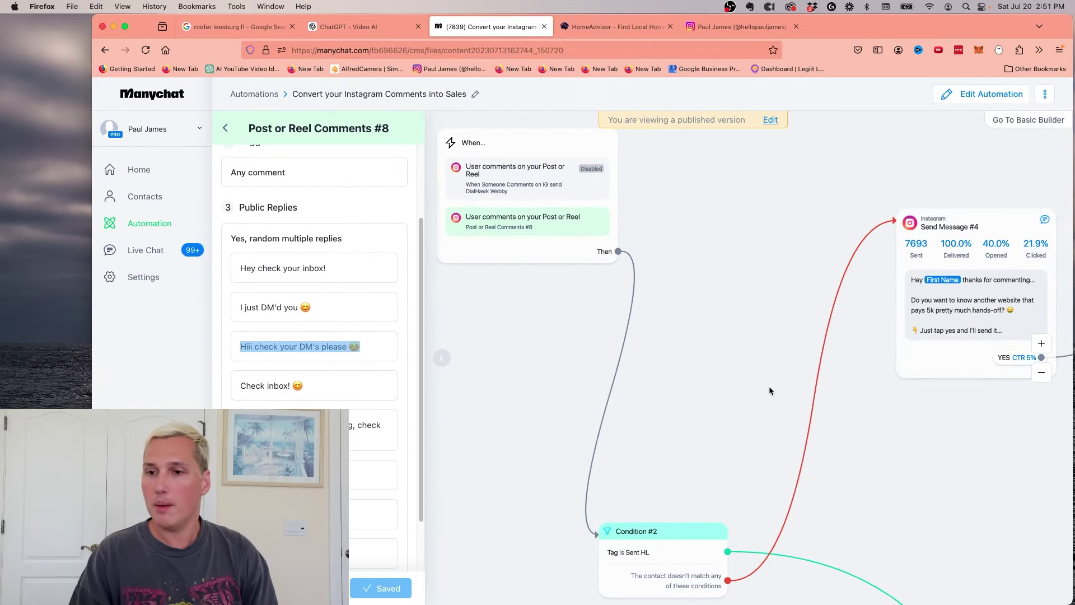
{"action": "scroll", "coordinate": [769, 386], "scroll_direction": "down", "scroll_amount": 5}
{"action": "scroll", "coordinate": [580, 268], "scroll_direction": "right", "scroll_amount": 5}
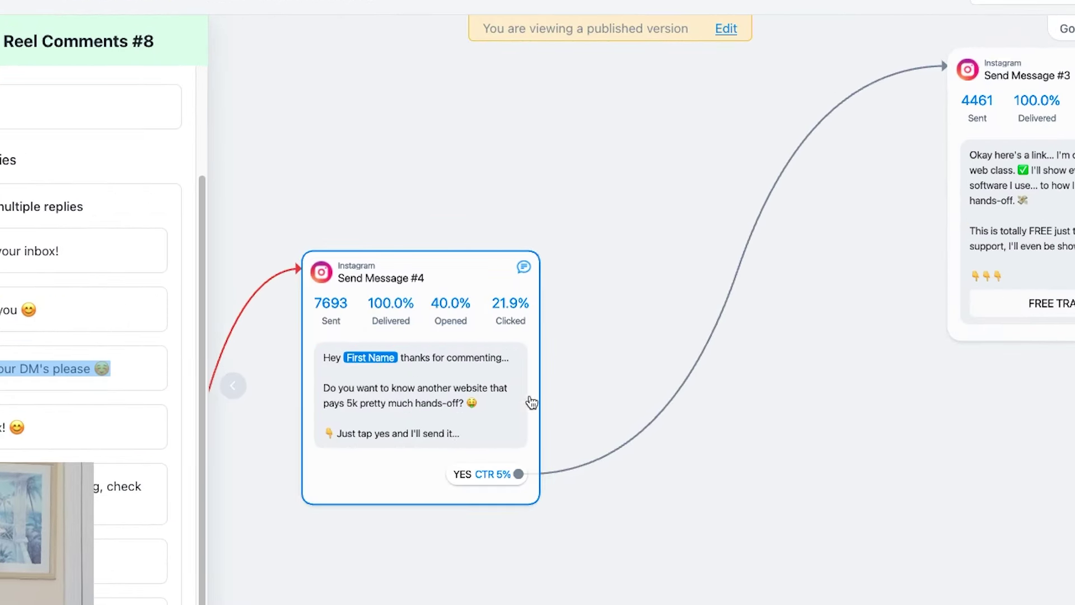
{"action": "scroll", "coordinate": [767, 448], "scroll_direction": "right", "scroll_amount": 8}
{"action": "scroll", "coordinate": [616, 392], "scroll_direction": "left", "scroll_amount": 2}
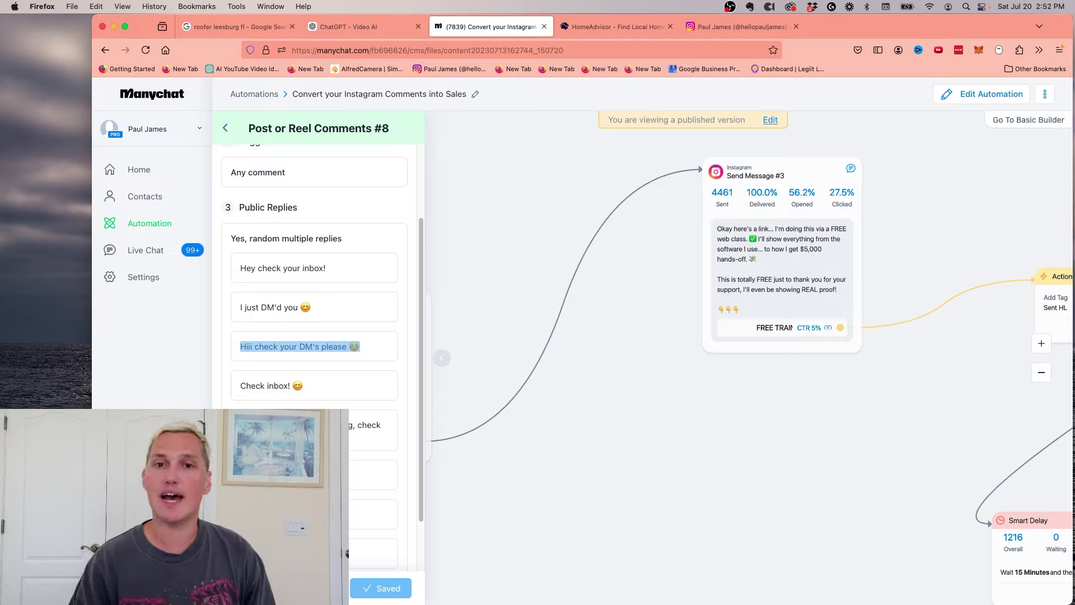
- Cycle through the 'roofer leesburg fl' results and the Video AI chat, returning to the Instagram reel comments
{"action": "left_click", "coordinate": [205, 31]}
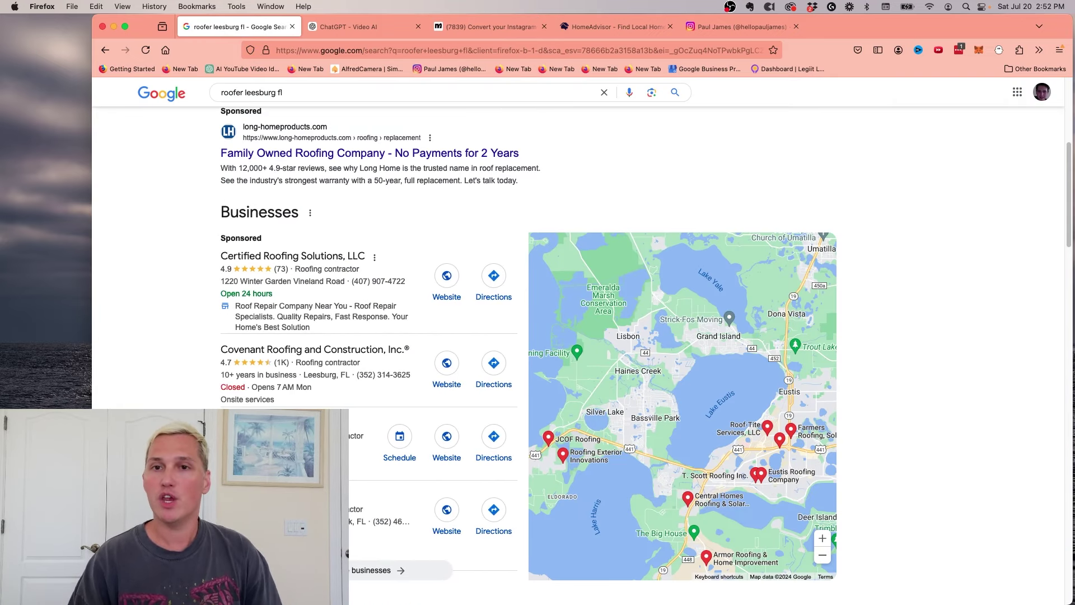
{"action": "left_click", "coordinate": [363, 27]}
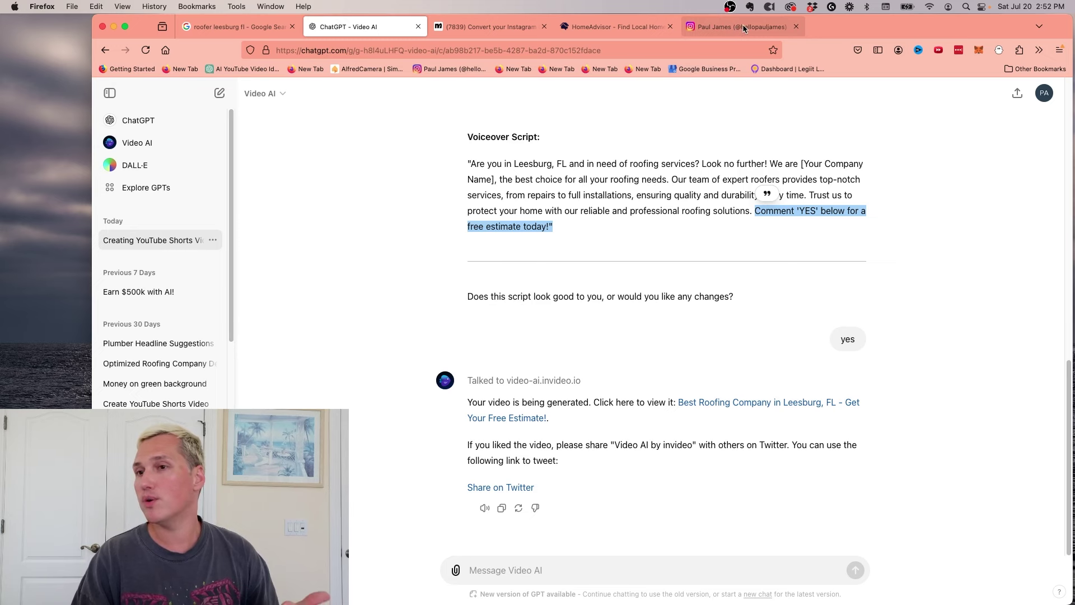
{"action": "left_click", "coordinate": [742, 28]}
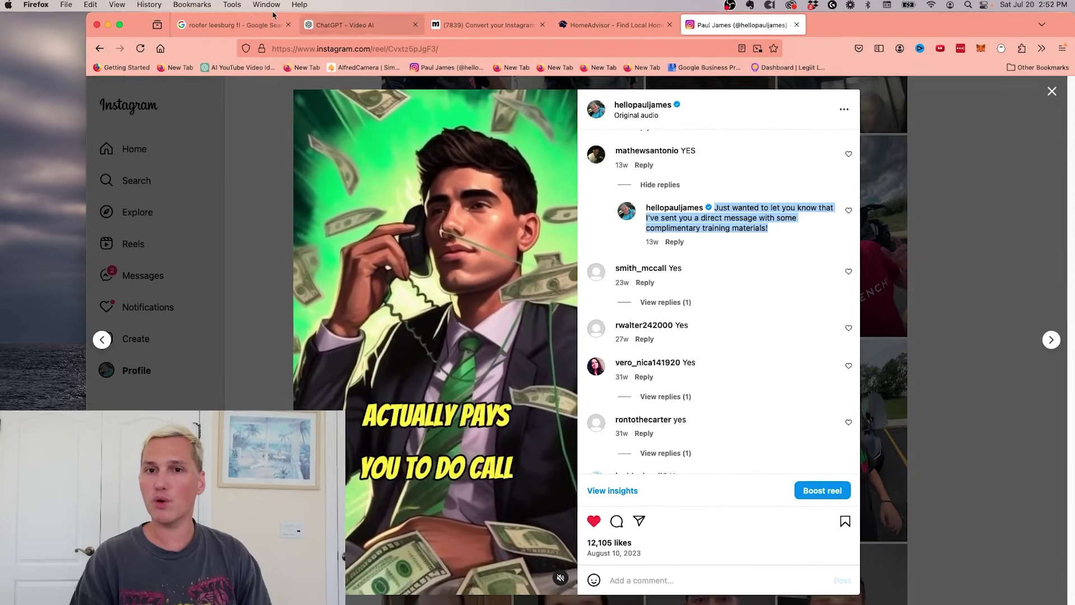
- Return to the 'roofer leesburg fl' Google results showing sponsored roofing ads and local roofers on the map
{"action": "left_click", "coordinate": [250, 31]}
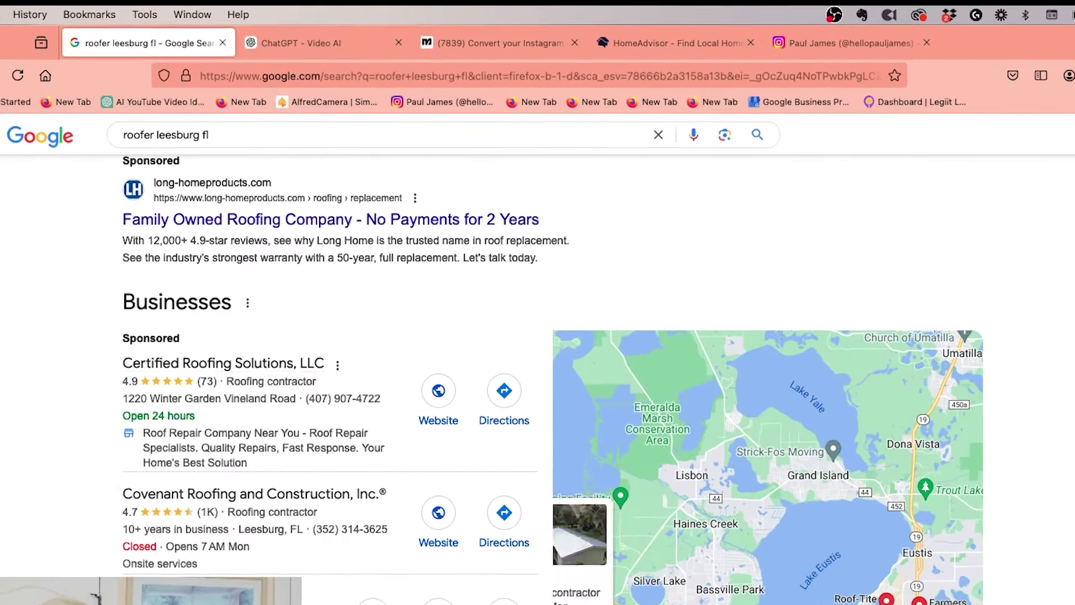